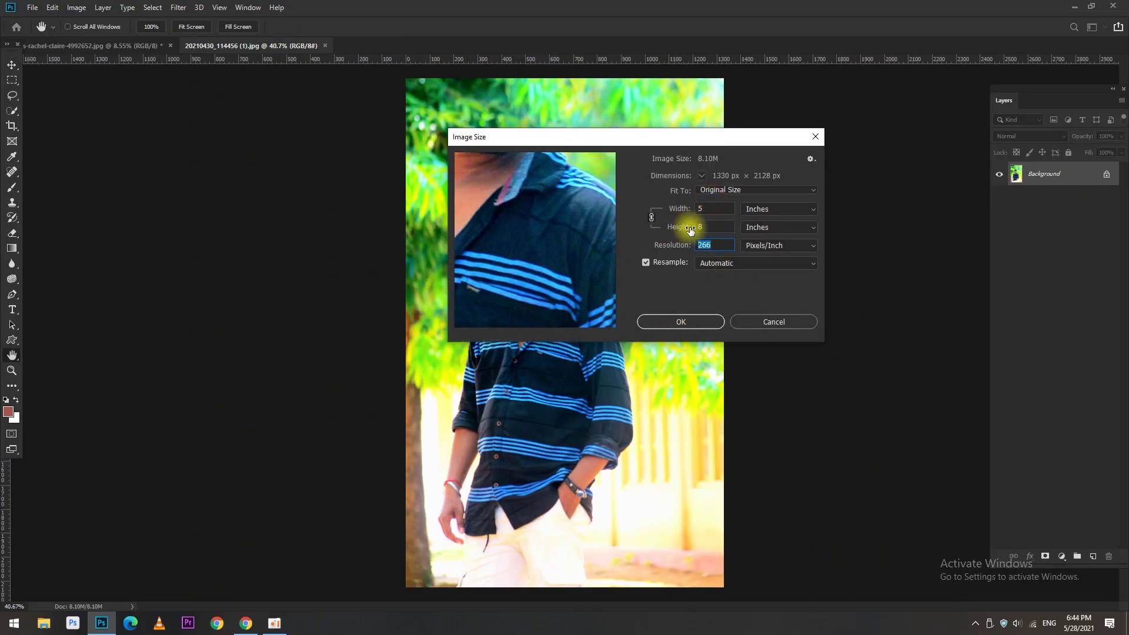
Step: Confirm the 5 × 8 in, 266 ppi image size and bring up the Camera Raw filter
key(Return)
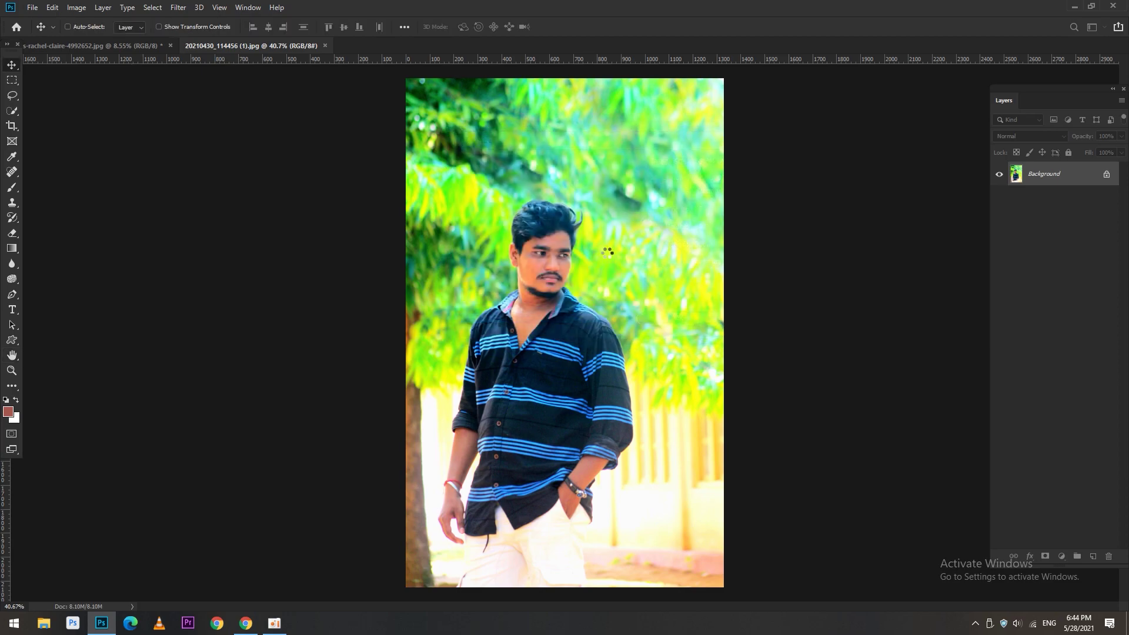
key(ctrl+shift+a)
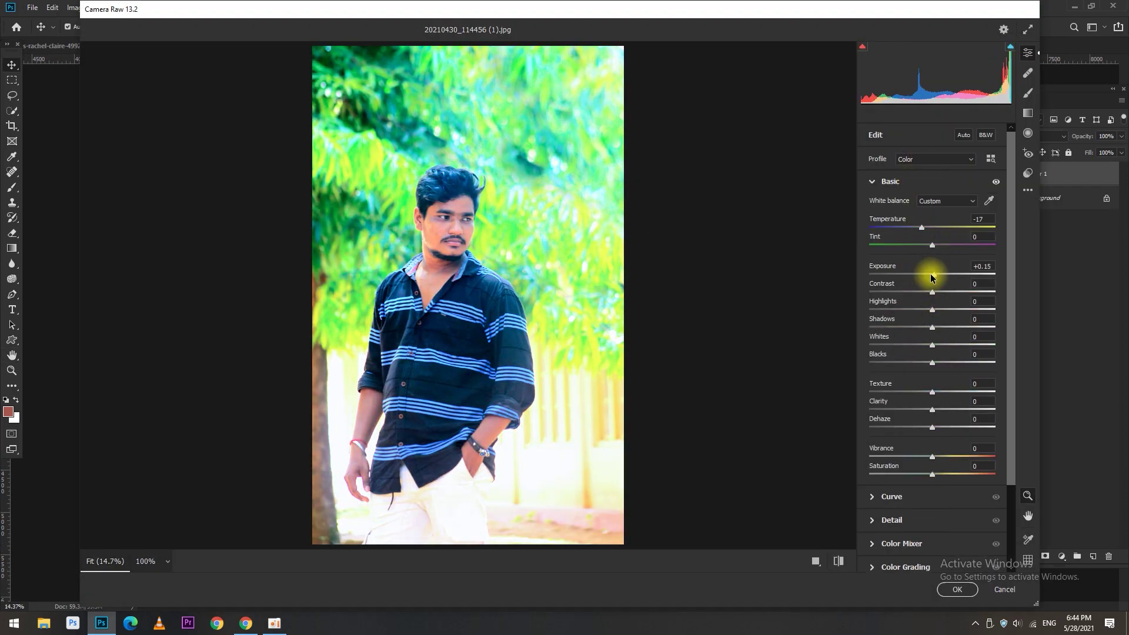
Step: Apply a Camera Raw pass: Temperature -17, Exposure +0.15, Orange saturation -48
click(905, 543)
click(917, 287)
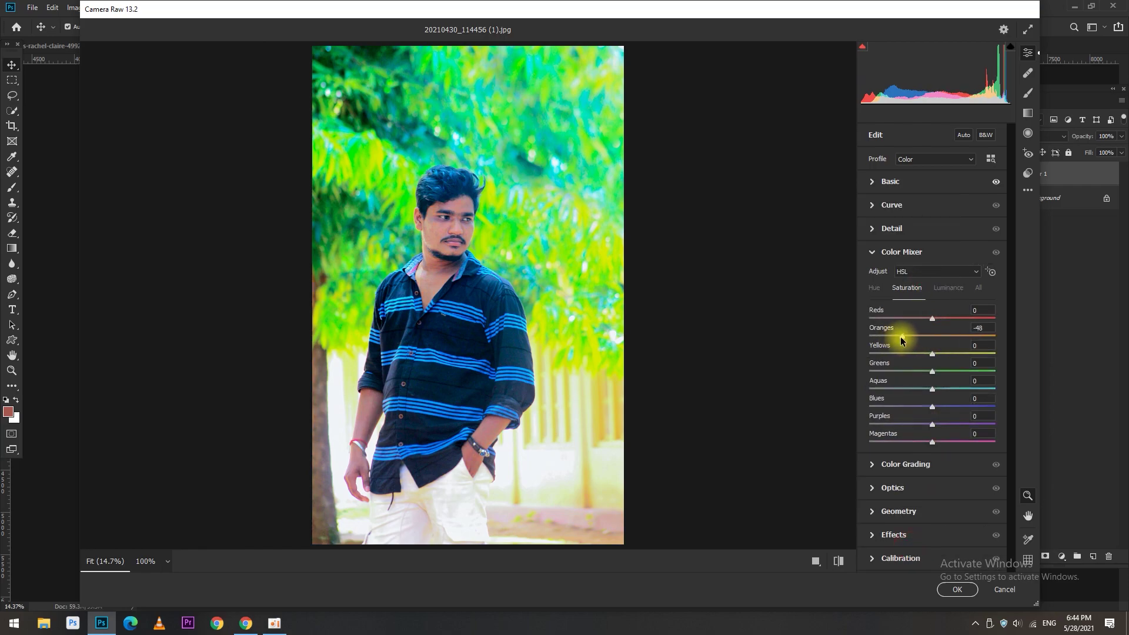
click(948, 287)
click(957, 589)
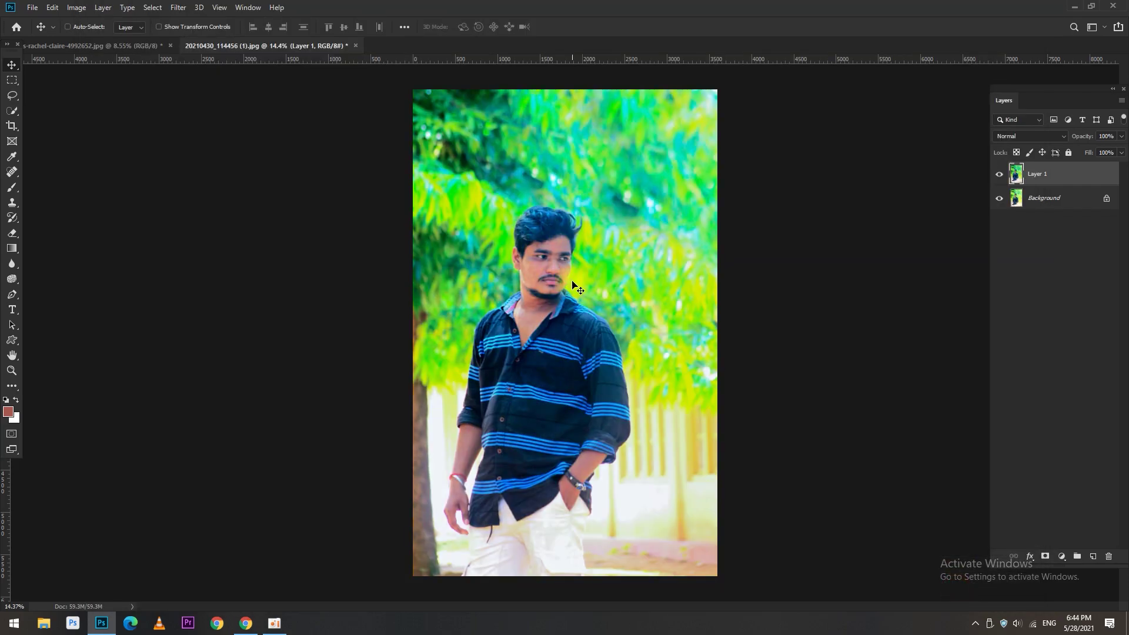
Step: Apply a second Camera Raw pass with Blue luminance -17, then paint the mask over the shirt
key(ctrl+m)
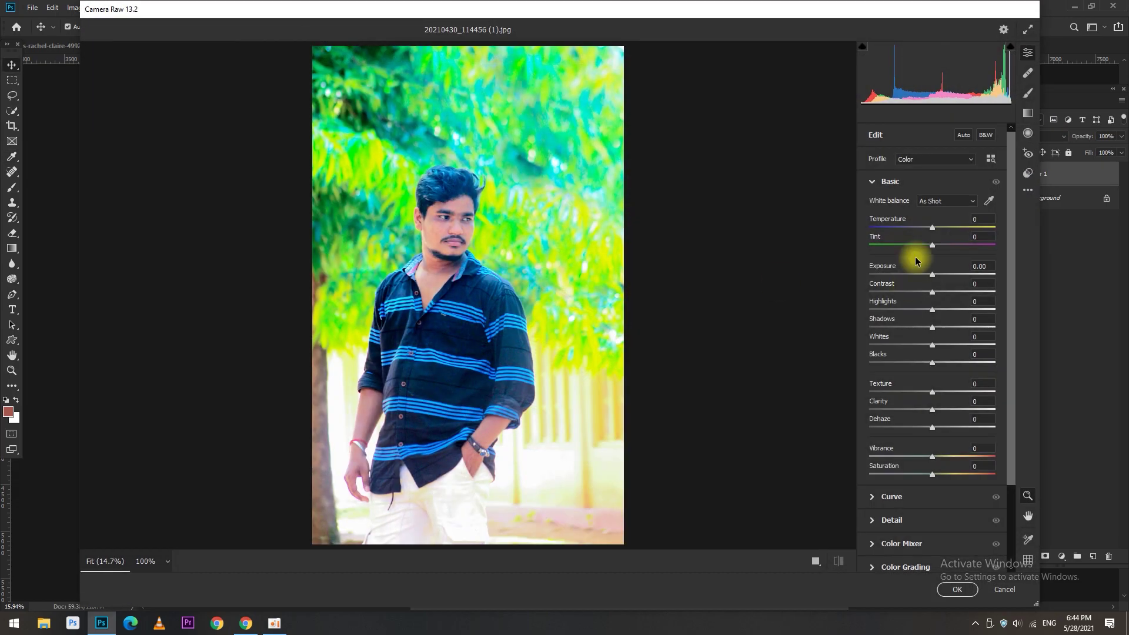
drag(932, 401, 922, 405)
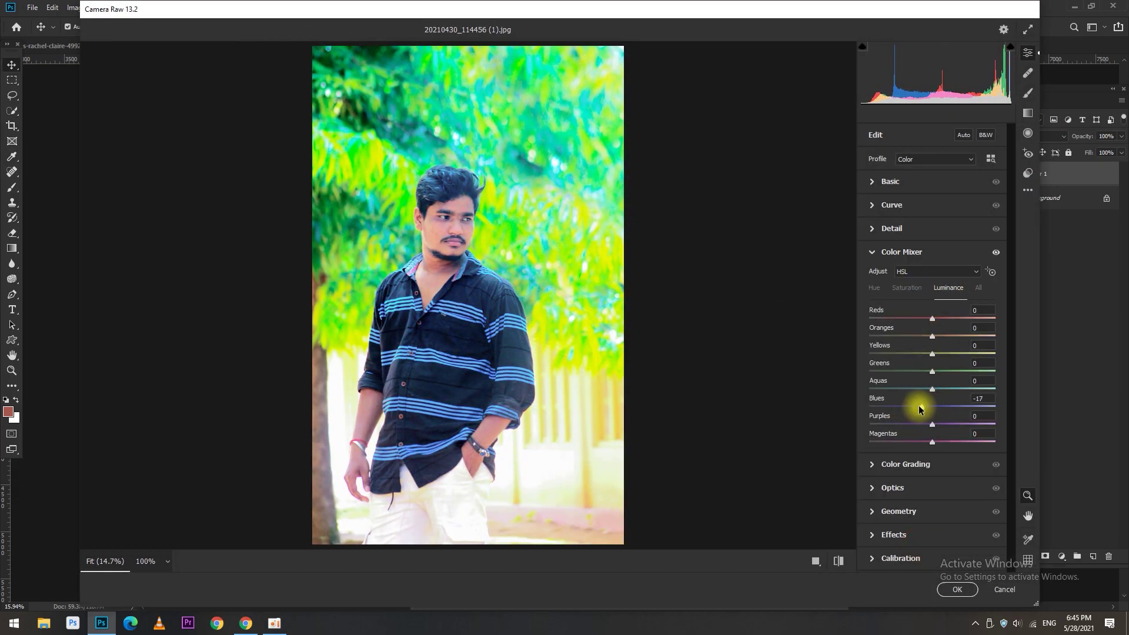
click(963, 588)
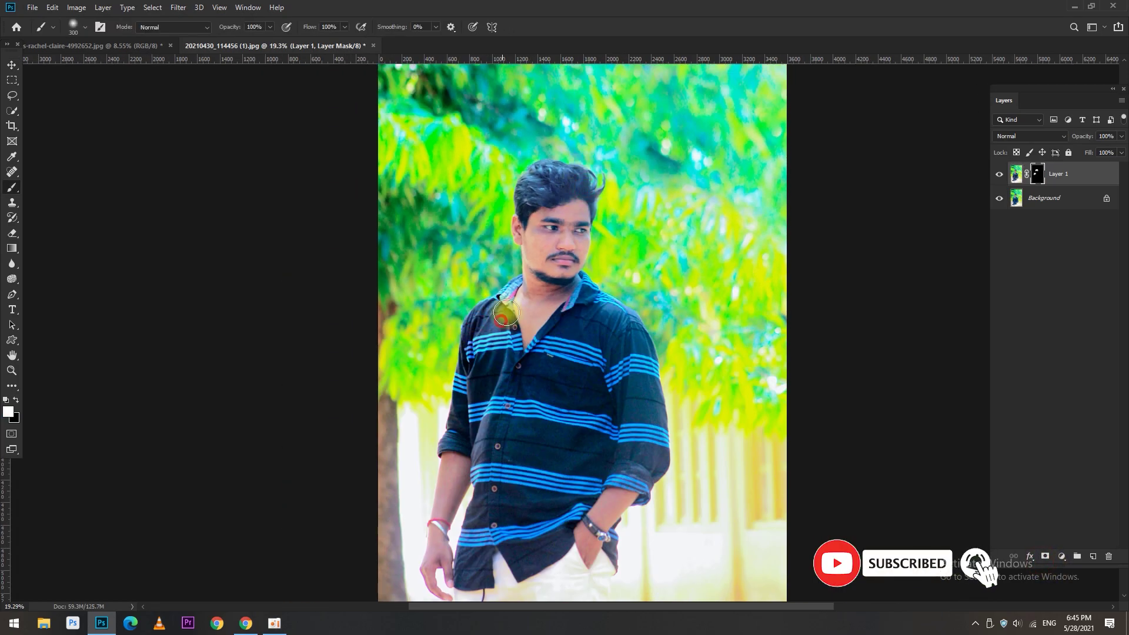
mouse_move(510, 405)
mouse_down()
mouse_move(625, 353)
mouse_move(534, 494)
mouse_up()
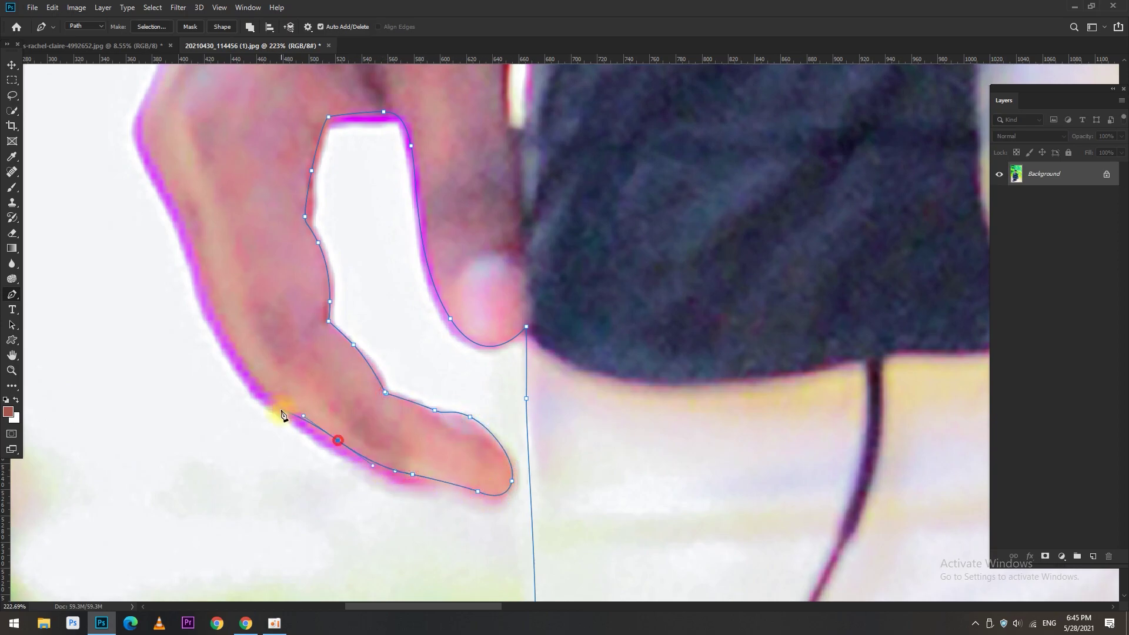
Step: Trace the pen path from the hand up the arm, sleeve and shirt side to the shoulder
drag(147, 141, 153, 168)
drag(153, 167, 280, 514)
scroll(335, 222, up, 5)
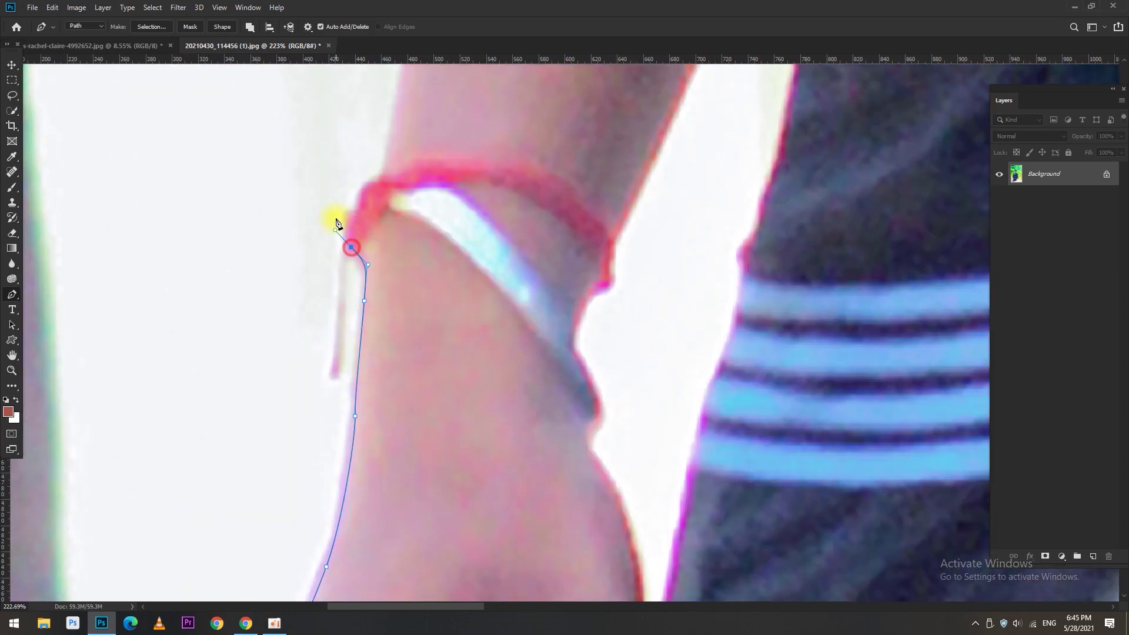
scroll(439, 194, up, 5)
scroll(439, 194, down, 3)
click(390, 448)
click(416, 306)
scroll(416, 305, up, 3)
drag(395, 265, 395, 246)
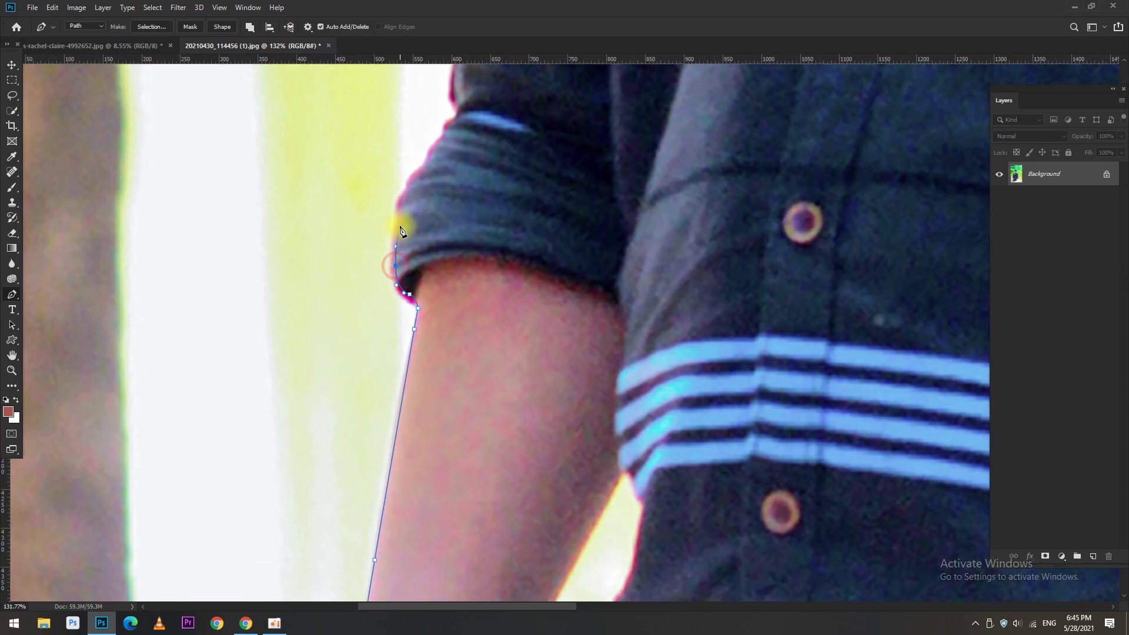
drag(452, 124, 494, 467)
click(504, 399)
drag(541, 123, 494, 441)
click(492, 511)
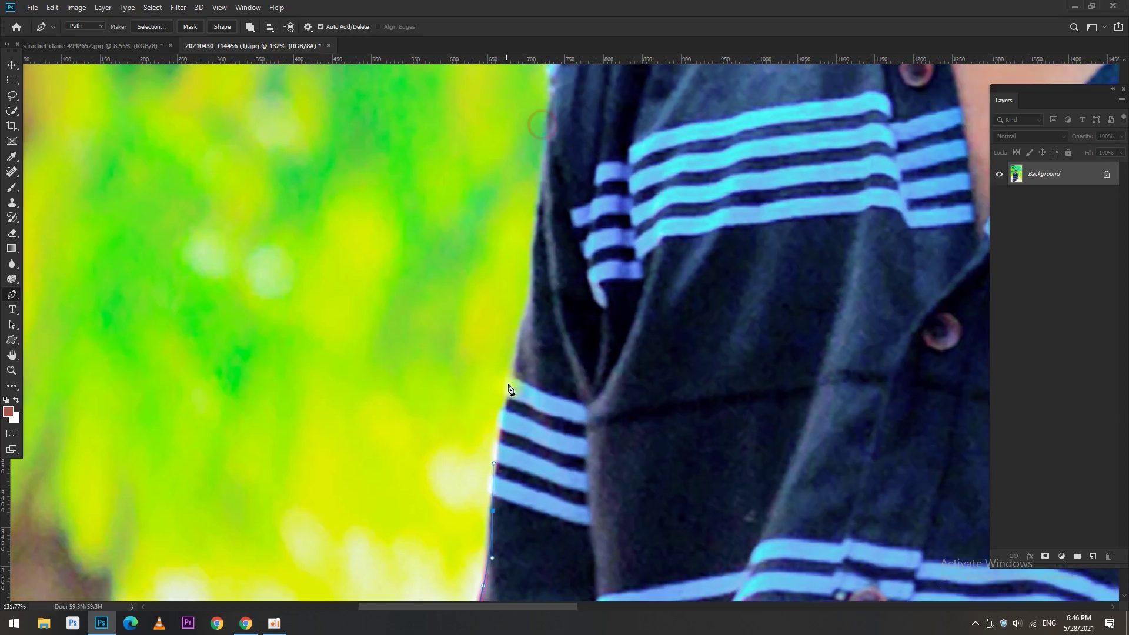
drag(544, 197, 515, 503)
click(539, 334)
Step: Continue the path along the collar, around the ear, hairline and over the hair
click(750, 150)
drag(858, 69, 572, 307)
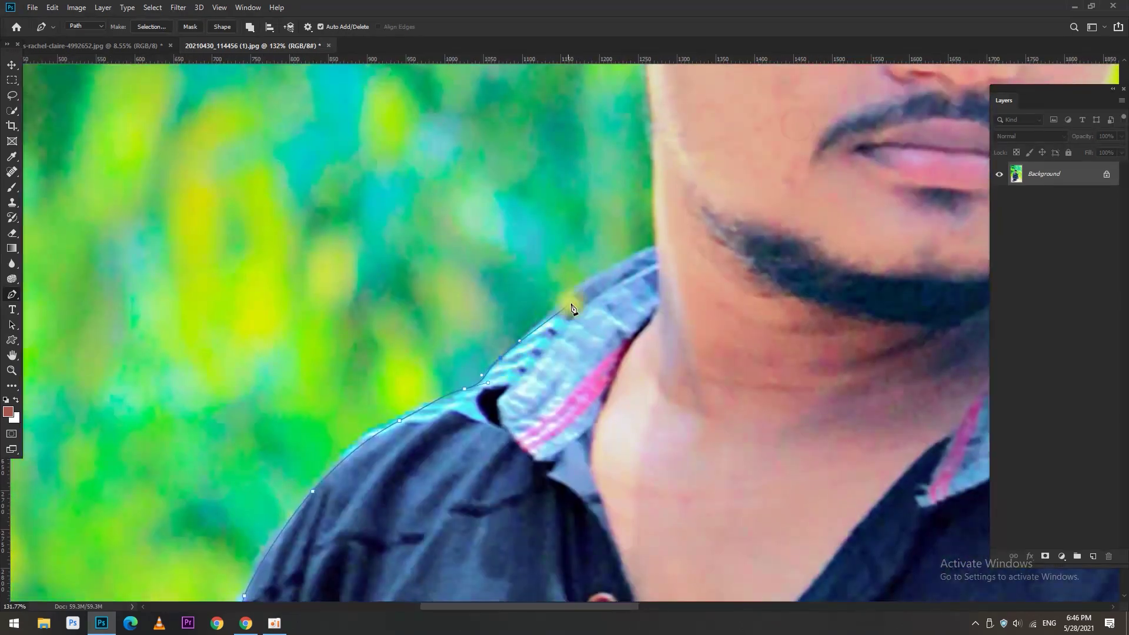
drag(652, 156, 639, 491)
click(633, 403)
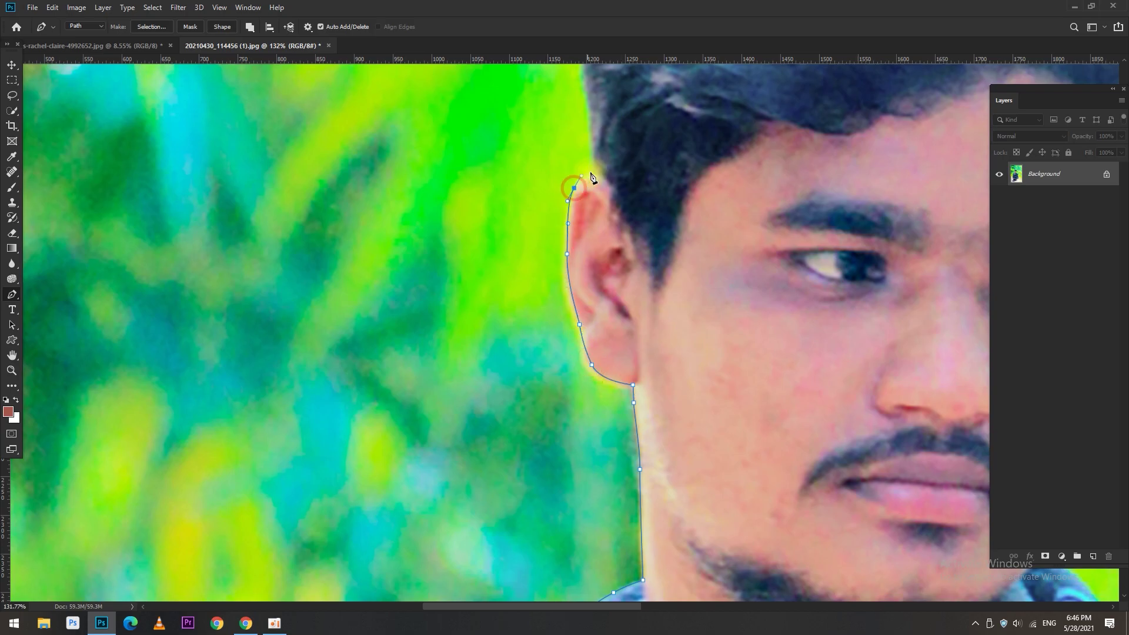
drag(591, 175, 553, 443)
click(556, 270)
drag(717, 77, 309, 185)
drag(379, 174, 404, 178)
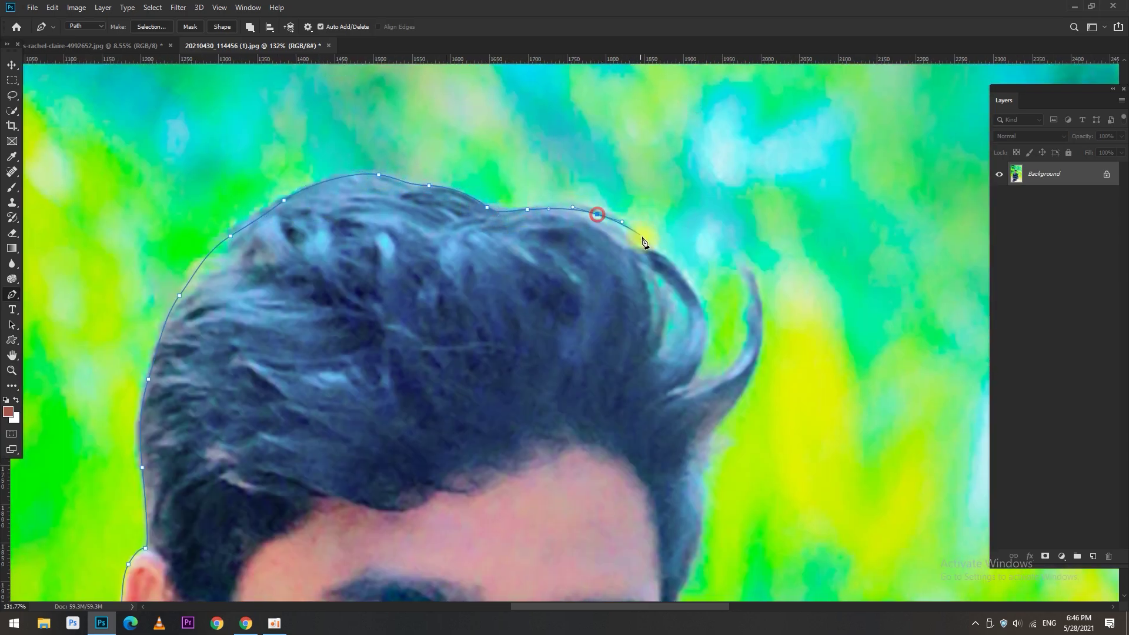
scroll(536, 268, down, 3)
drag(643, 276, 645, 312)
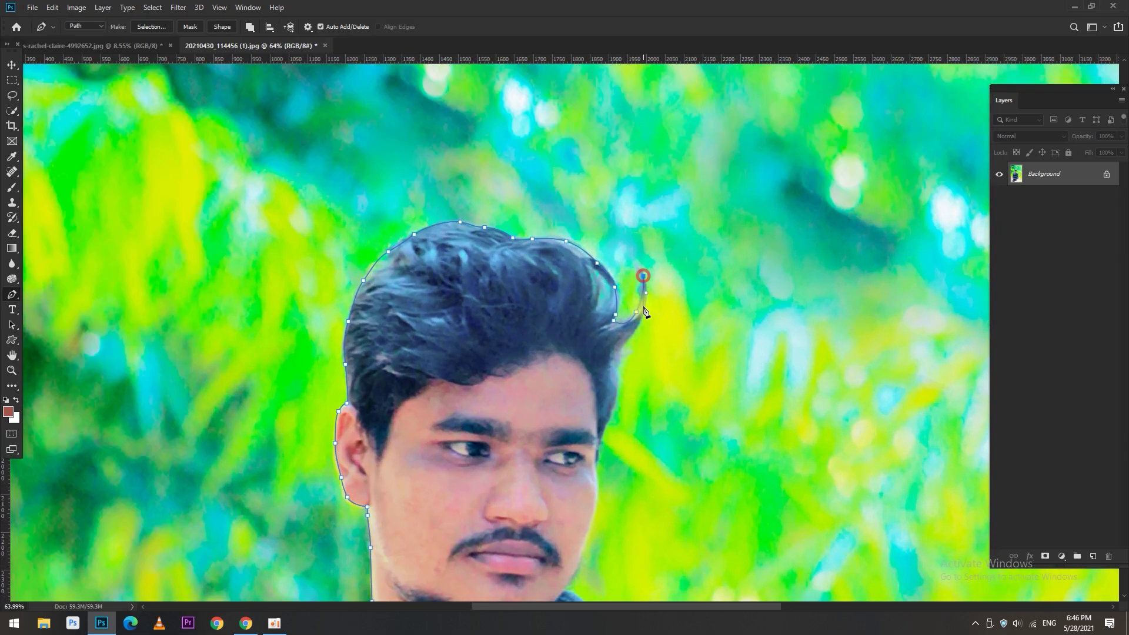
scroll(619, 389, down, 5)
scroll(588, 294, up, 3)
Step: Carry the path down the cheek, collar, shoulder and arm to the image's bottom edge
click(588, 271)
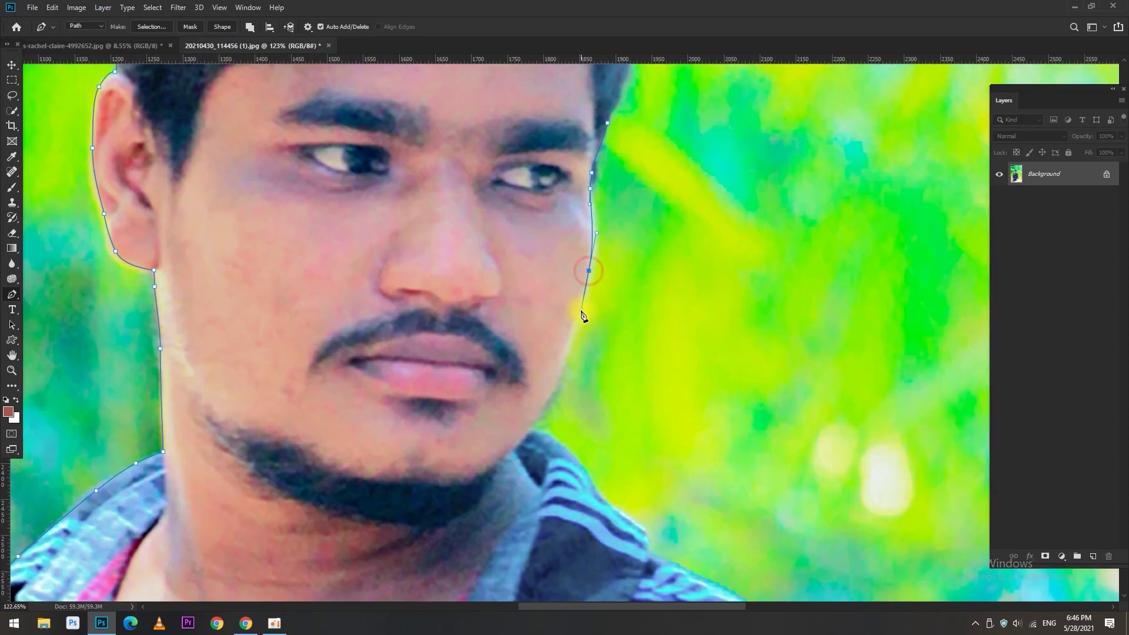
drag(575, 453, 487, 177)
click(486, 176)
drag(521, 227, 548, 247)
drag(801, 426, 809, 439)
drag(844, 510, 657, 234)
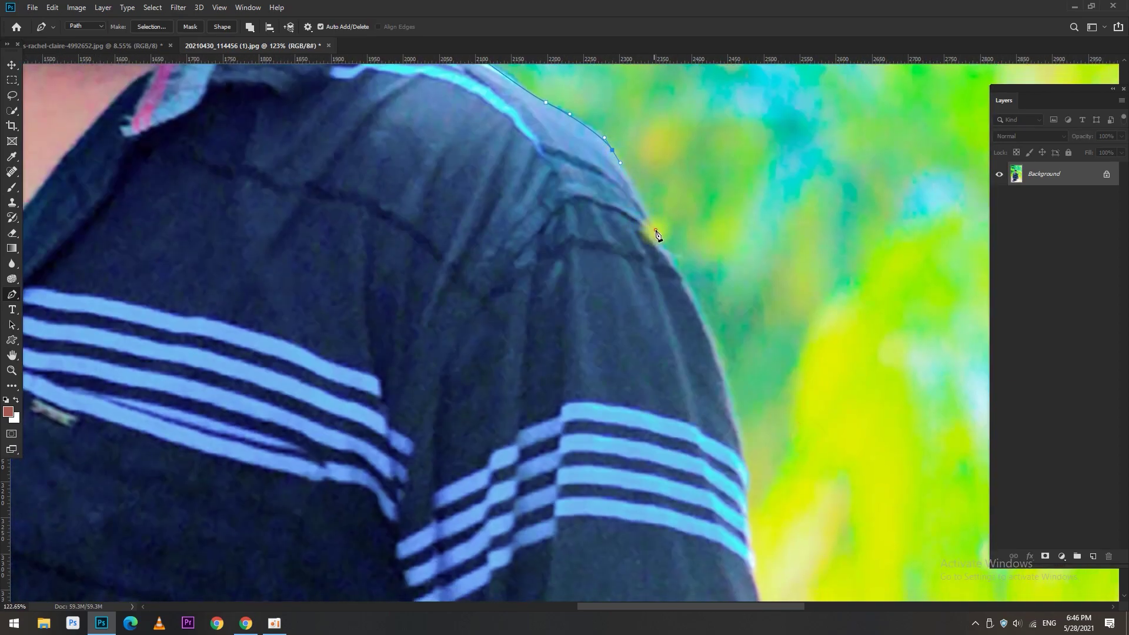
drag(745, 502, 707, 259)
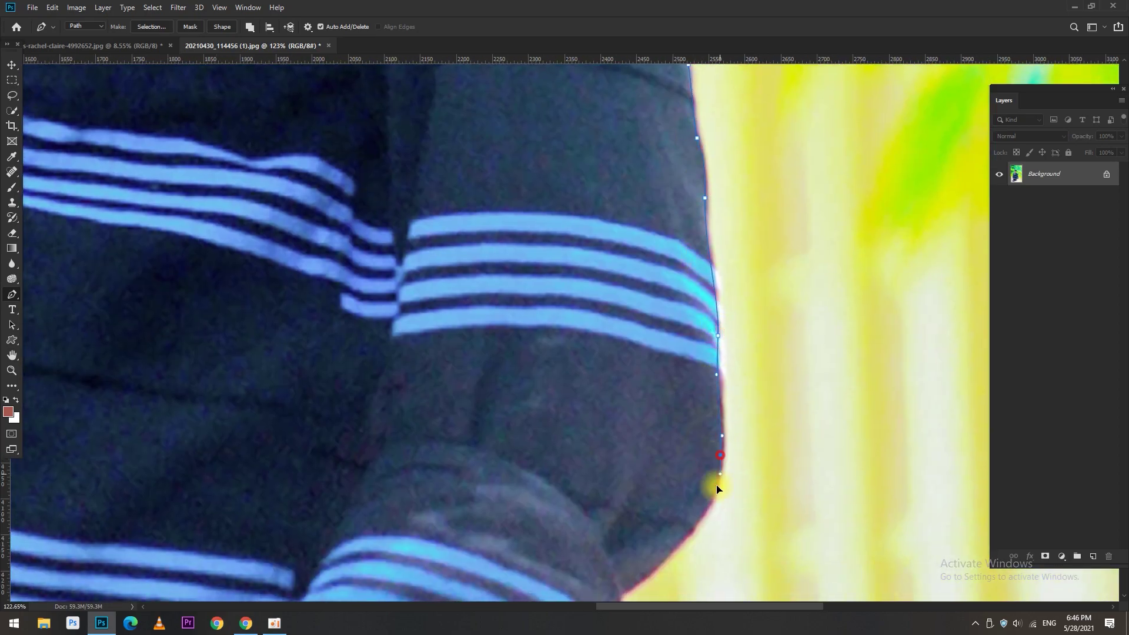
drag(681, 525, 664, 545)
drag(636, 571, 698, 300)
drag(474, 501, 643, 123)
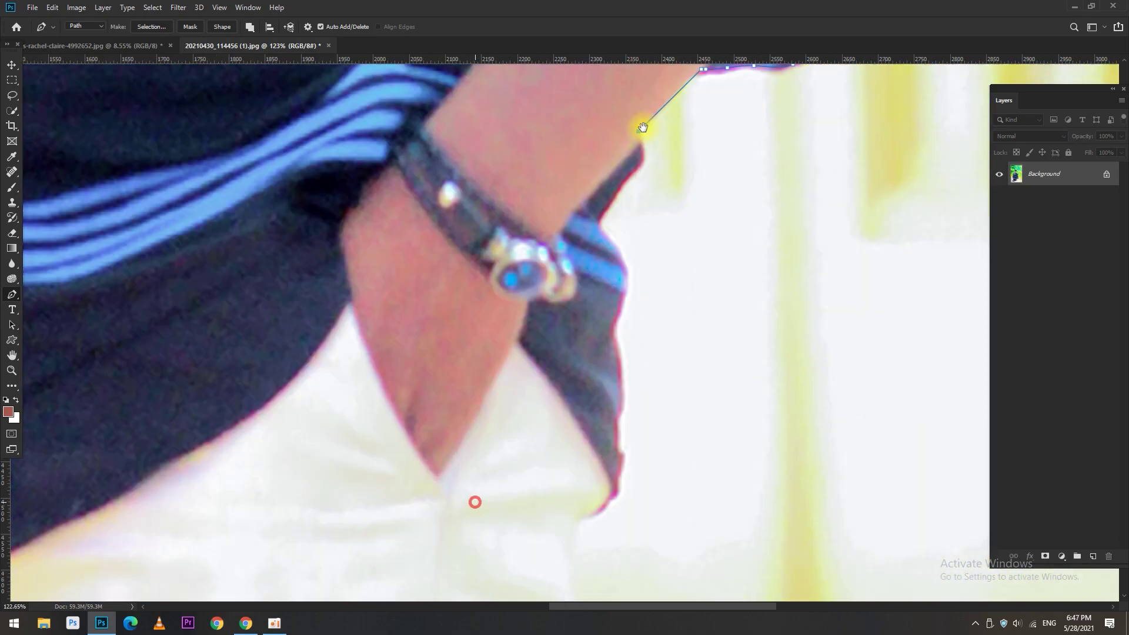
click(638, 131)
drag(599, 216, 600, 220)
drag(617, 425, 646, 220)
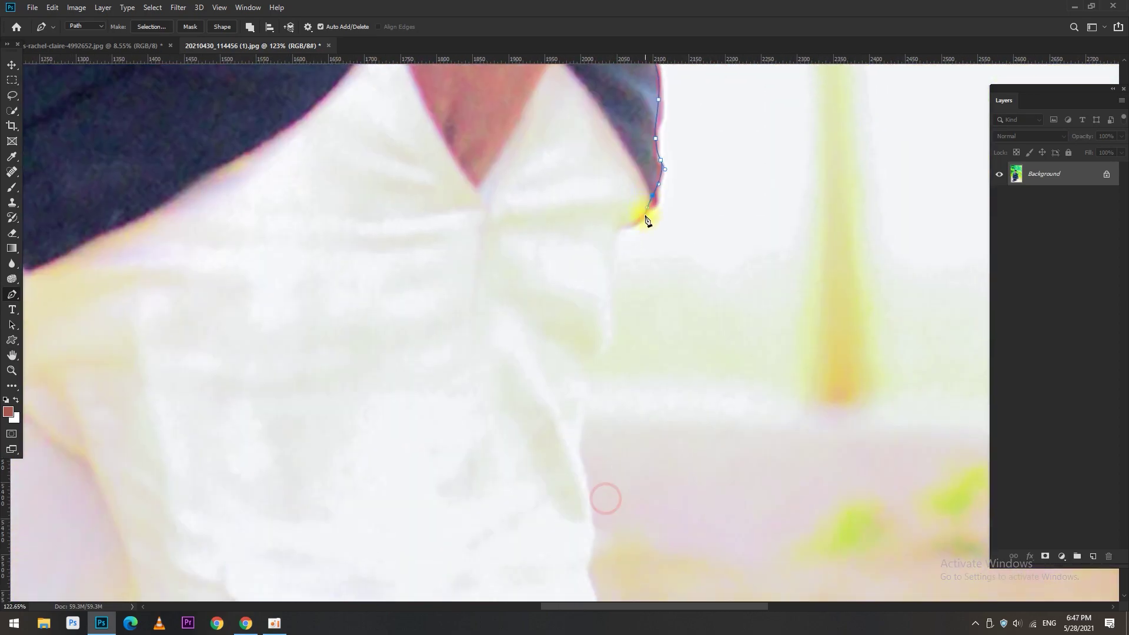
drag(586, 391, 553, 231)
Step: Turn the traced path into a selection and copy the man onto his own layer
key(ctrl+minus)
key(ctrl+minus)
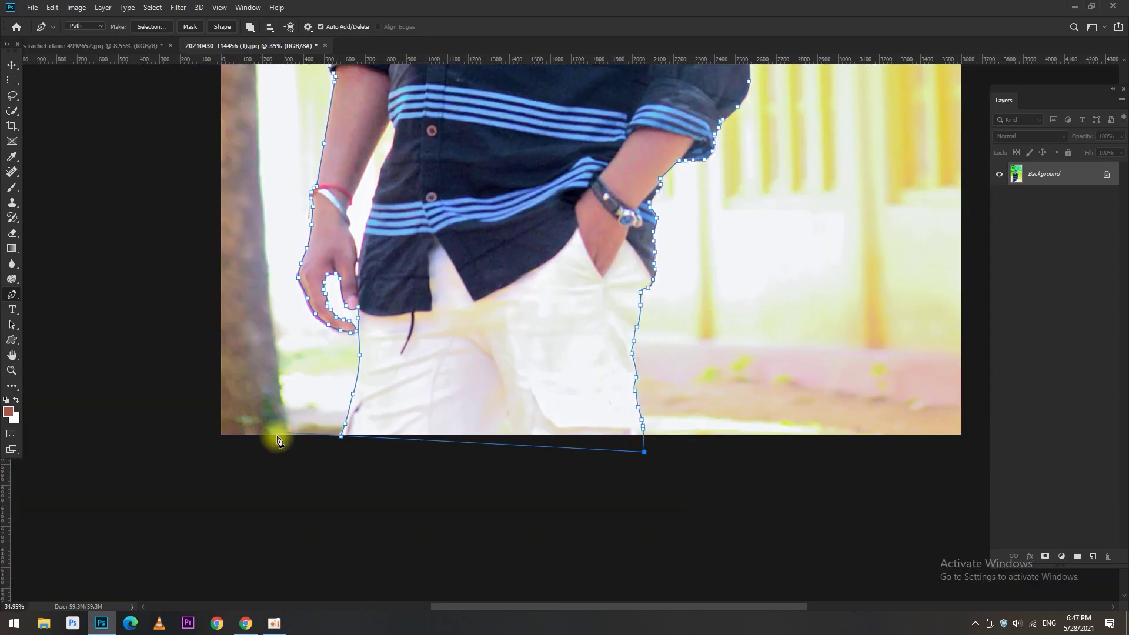
right_click(335, 454)
key(Return)
key(ctrl+j)
key(ctrl+0)
Step: Convert the background to Layer 0 and give it a bright green Color Overlay
double_click(1044, 197)
click(818, 170)
double_click(1059, 198)
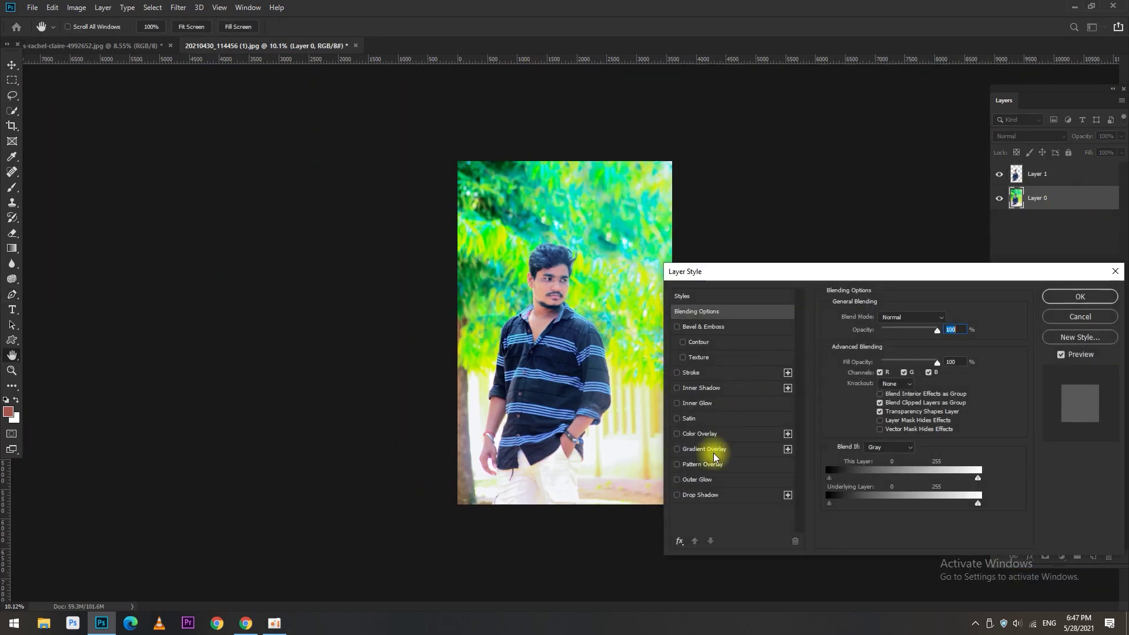
click(706, 429)
click(945, 320)
click(1003, 241)
click(1078, 298)
Step: Trace the gap between arm and shirt, fill it with green, and deselect
key(p)
scroll(517, 411, up, 10)
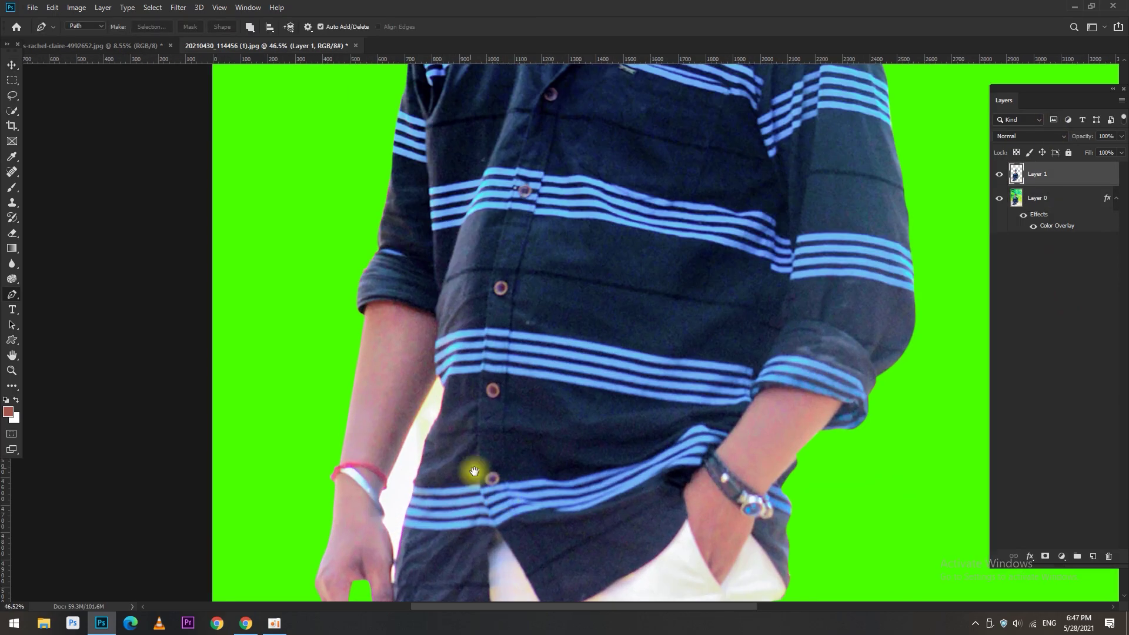
click(529, 336)
scroll(521, 276, down, 5)
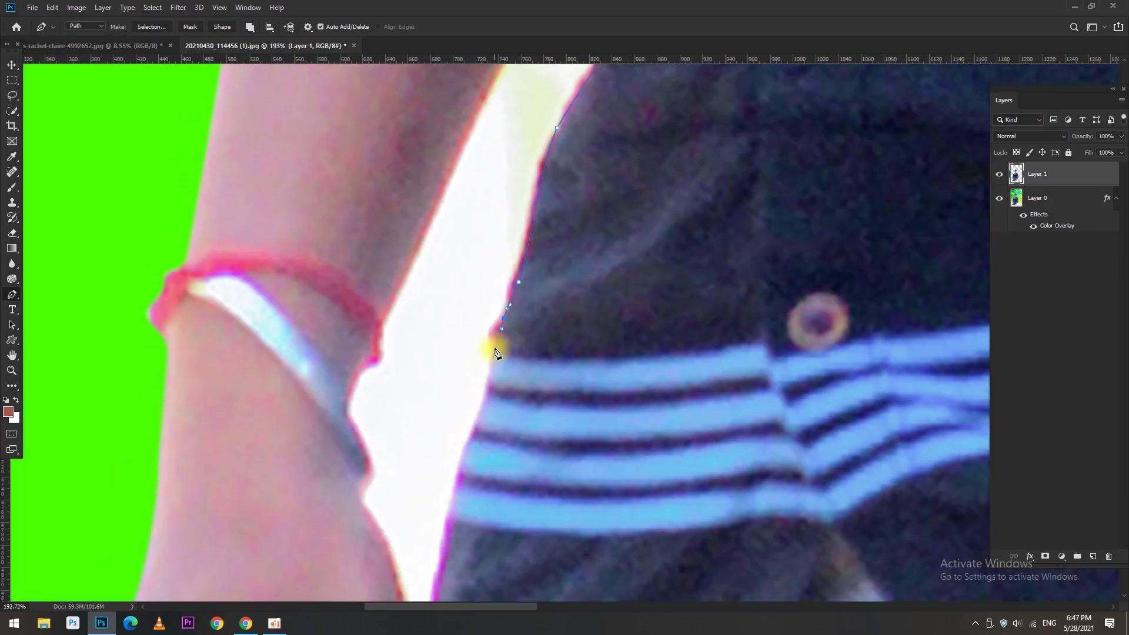
scroll(495, 352, down, 5)
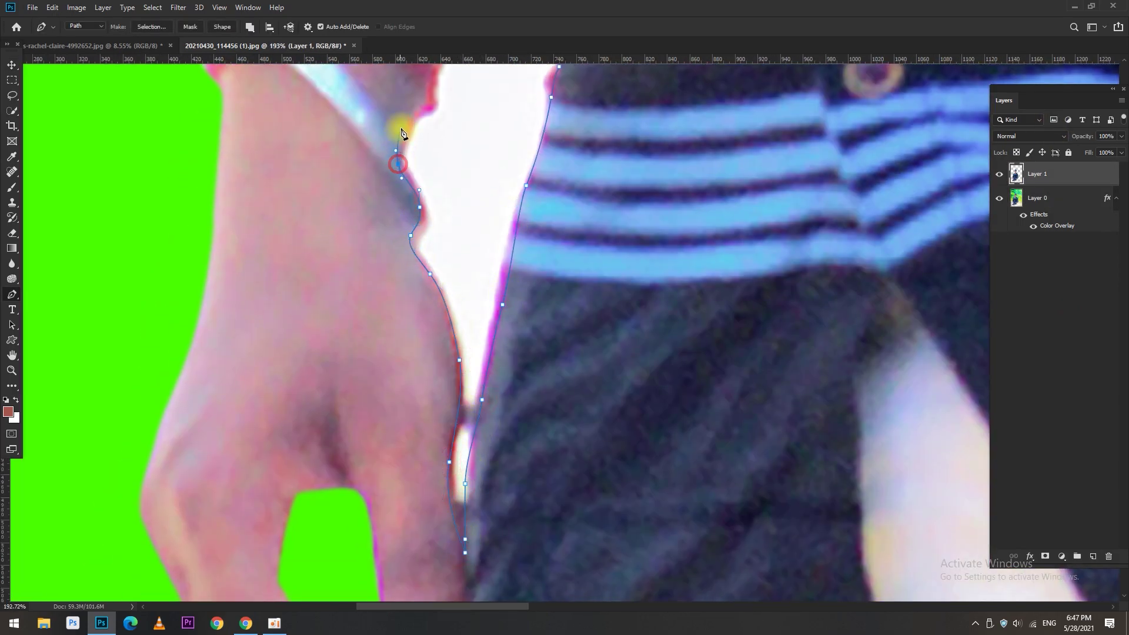
scroll(403, 133, down, 5)
scroll(484, 365, down, 5)
key(ctrl+Return)
key(Delete)
key(v)
scroll(520, 388, down, 3)
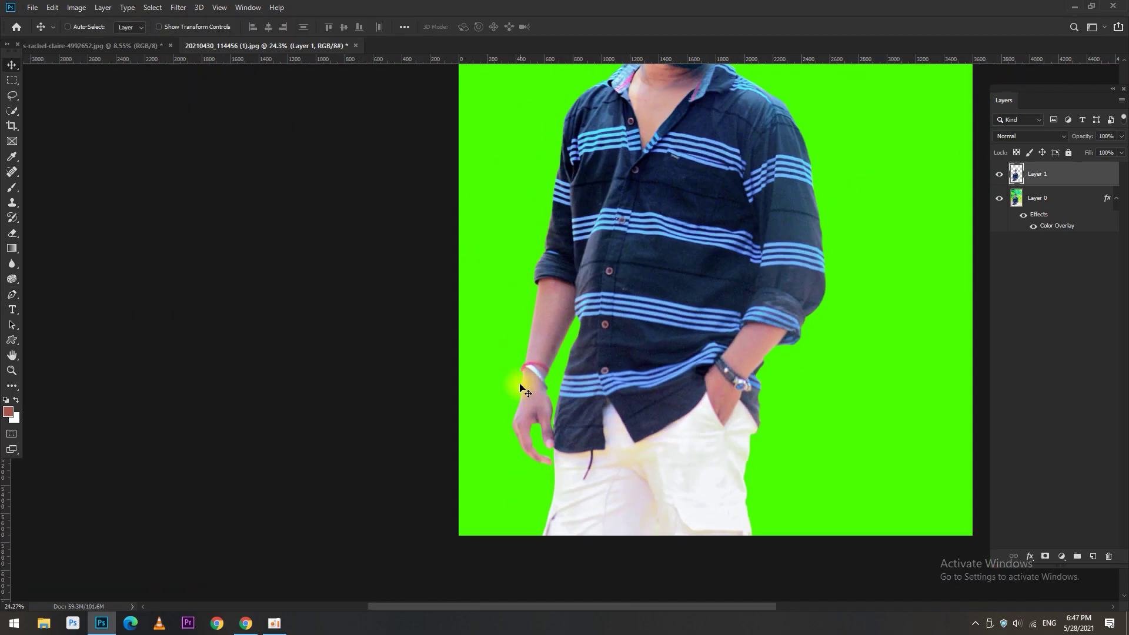
key(ctrl+0)
Step: Crop the wooden EXPLORE background photo to the chosen proportions
click(147, 45)
click(138, 26)
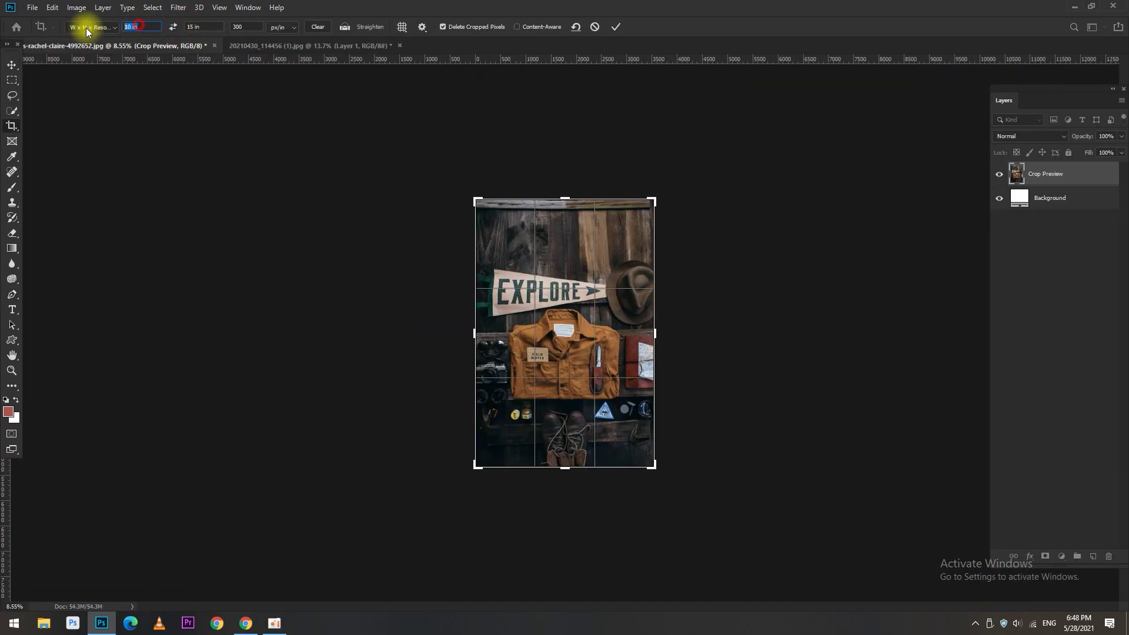
double_click(600, 315)
Step: Drag the cut-out man onto the wooden background as Layer 1 and scale him
key(v)
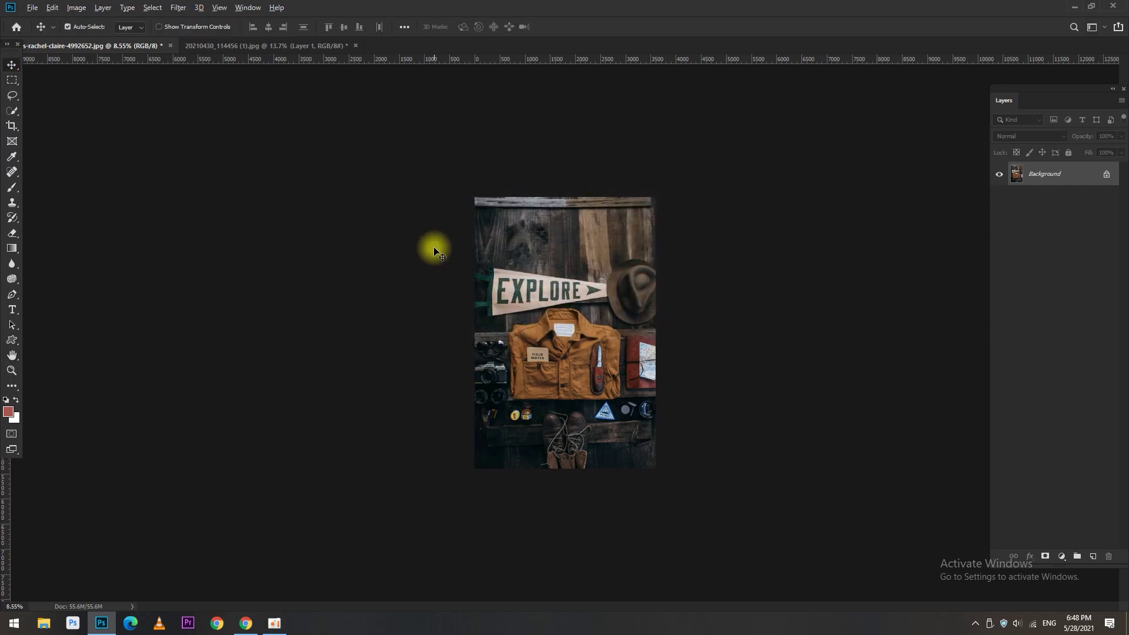
key(ctrl+Tab)
drag(568, 303, 543, 361)
key(ctrl+t)
key(Return)
key(ctrl+plus)
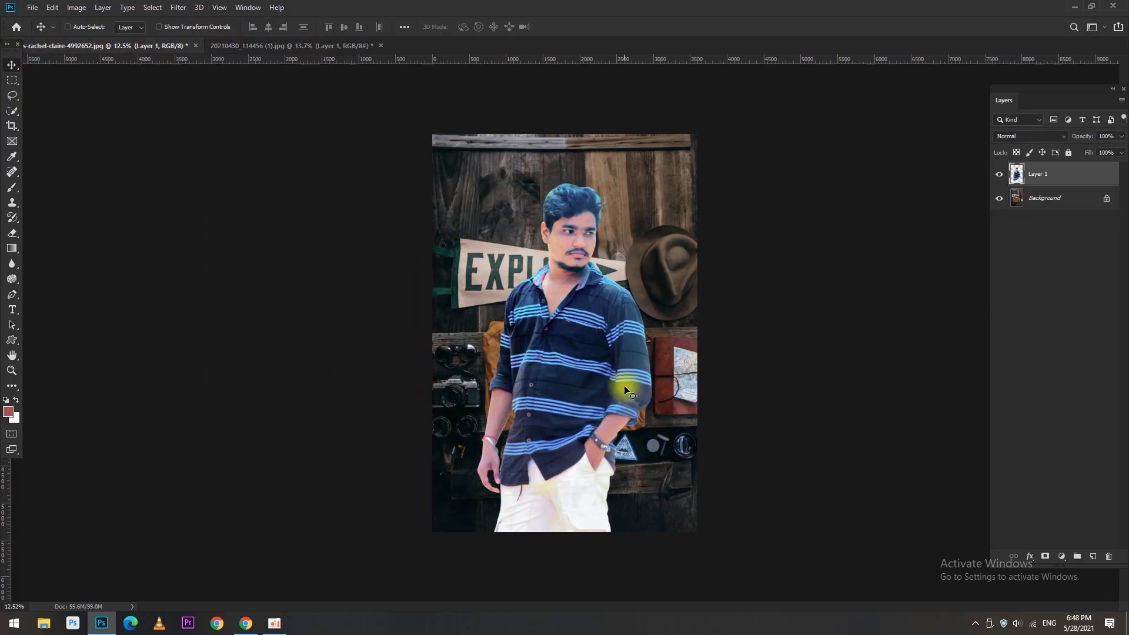
key(ctrl+plus)
Step: Apply a Hue/Saturation adjustment to the placed man
key(ctrl+u)
key(Return)
scroll(565, 202, up, 10)
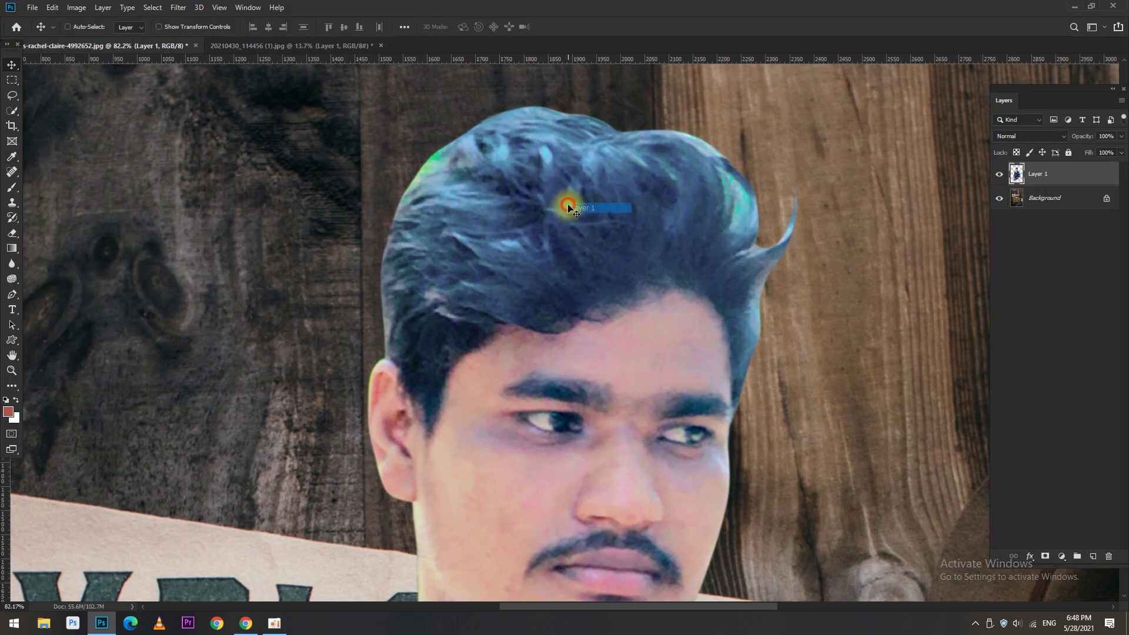
Step: Erase the green fringe along the hair edge with progressively smaller eraser sizes
key(e)
key(bracketleft)
mouse_move(319, 242)
mouse_down()
mouse_move(395, 194)
mouse_move(365, 232)
mouse_up()
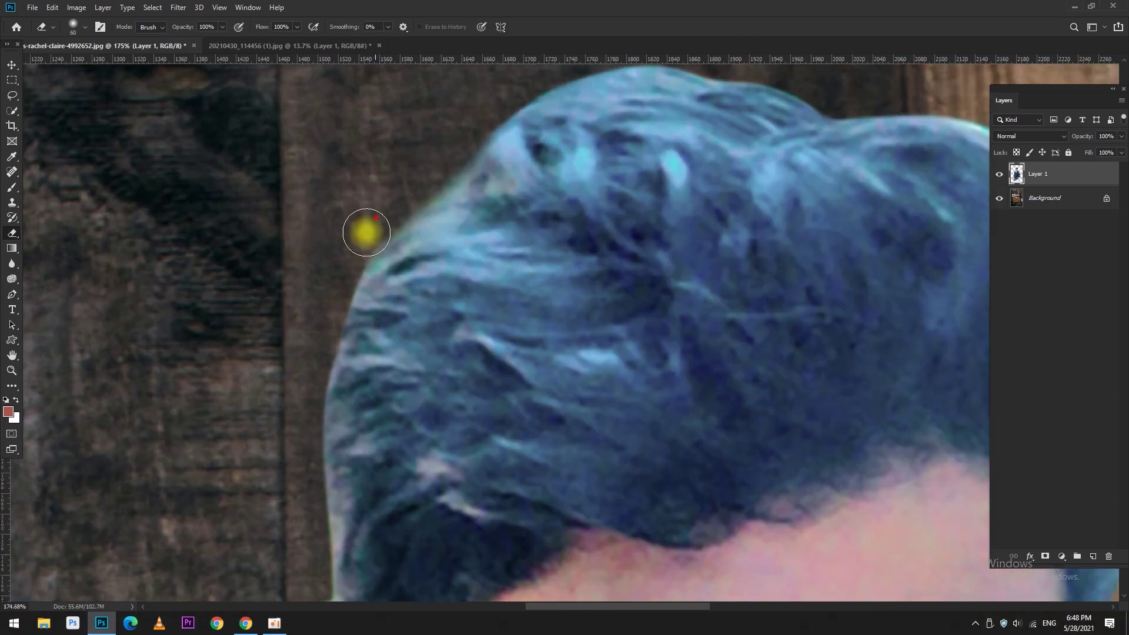
scroll(332, 265, down, 3)
scroll(343, 274, down, 3)
key(bracketleft)
key(bracketleft)
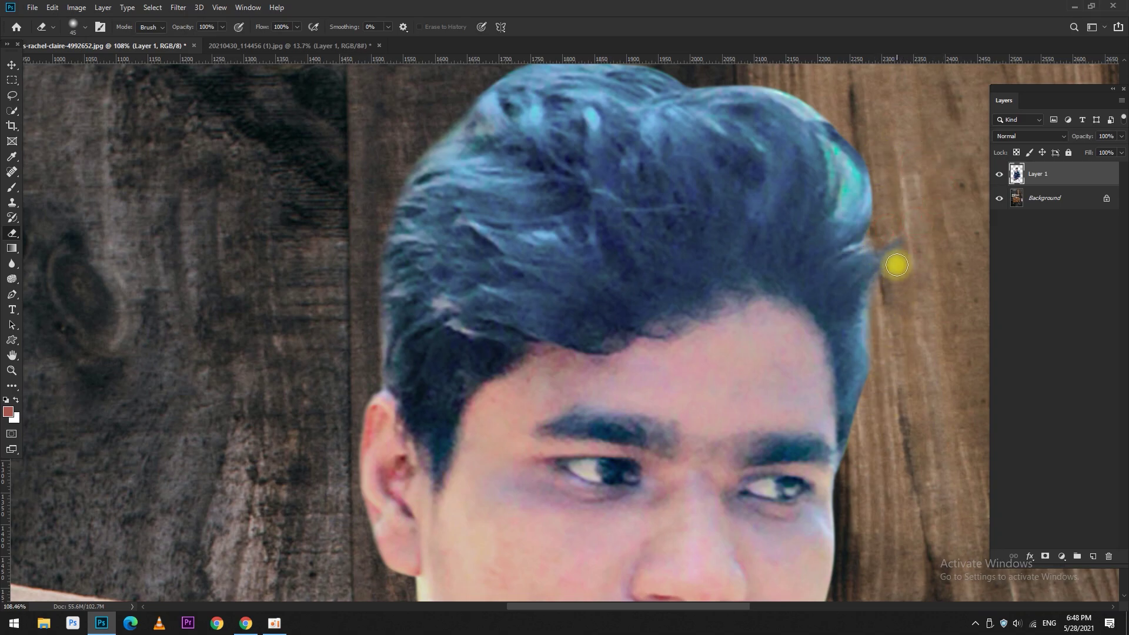
scroll(881, 368, up, 2)
key(bracketleft)
scroll(809, 380, down, 2)
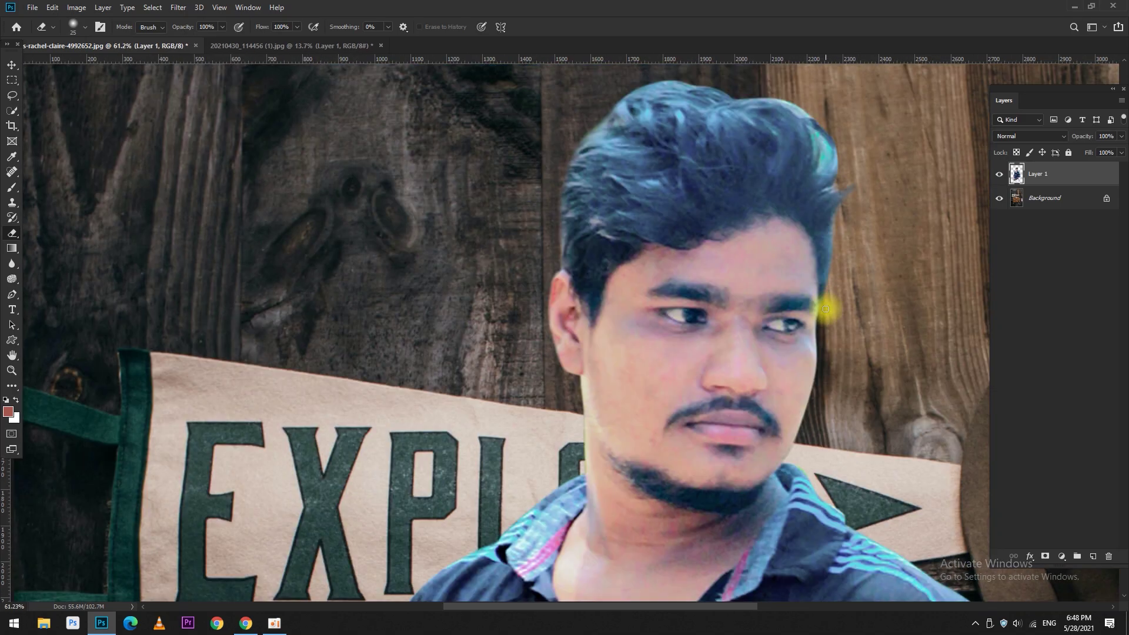
scroll(542, 259, down, 3)
scroll(597, 147, up, 4)
scroll(597, 146, up, 1)
key(bracketright)
key(bracketright)
Step: Clone-stamp over the remaining hair edge to hide the green halo
click(12, 203)
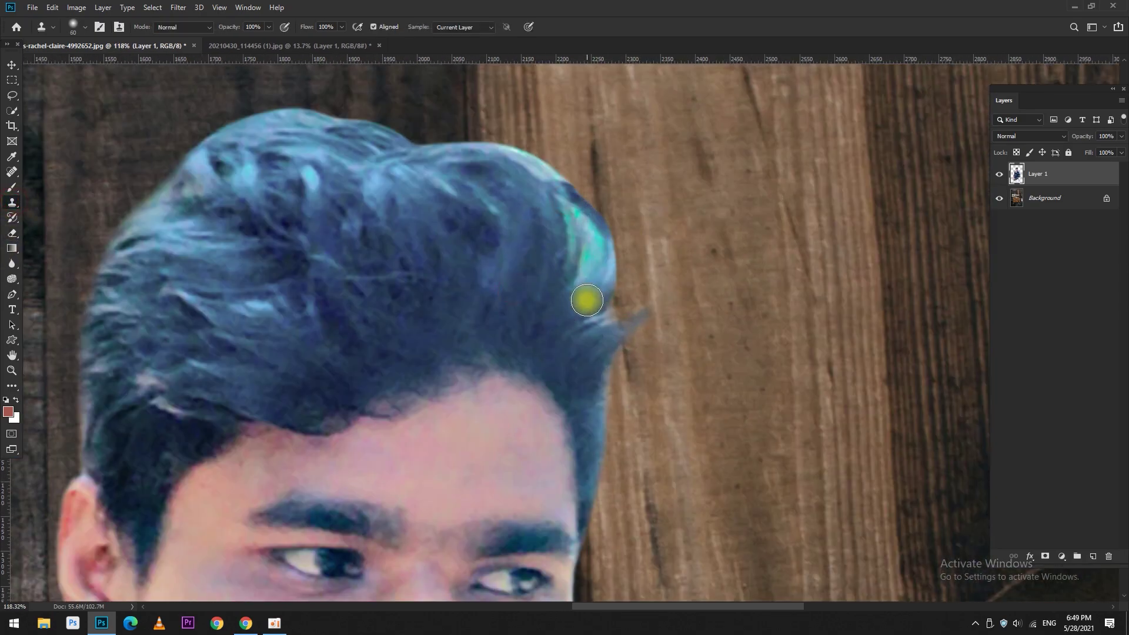
alt+click(589, 370)
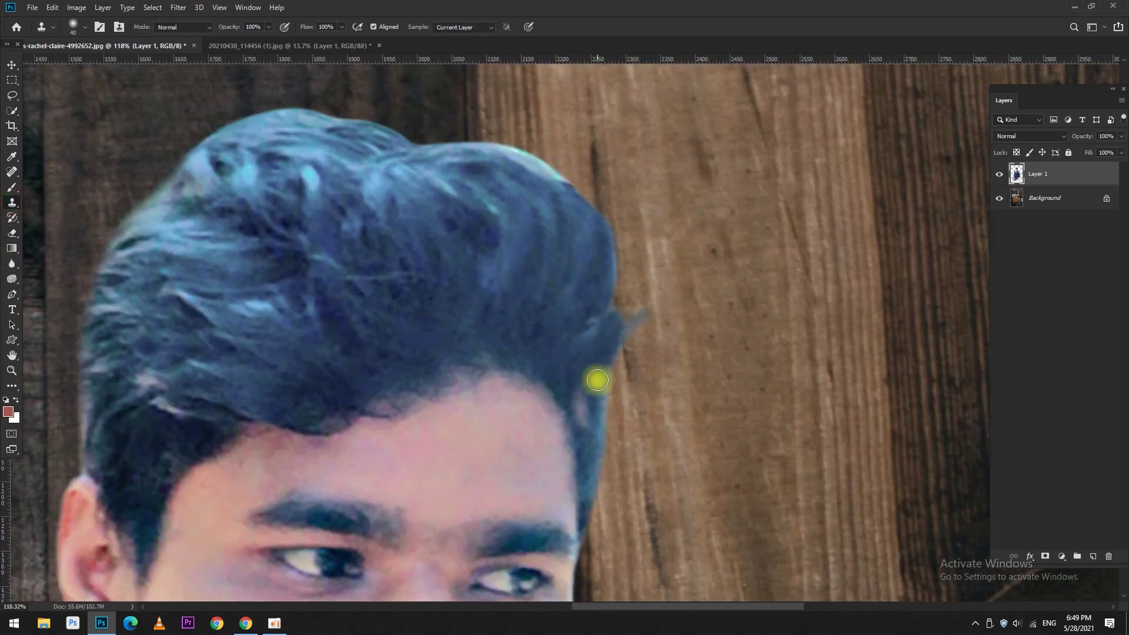
scroll(612, 351, down, 2)
scroll(593, 359, down, 5)
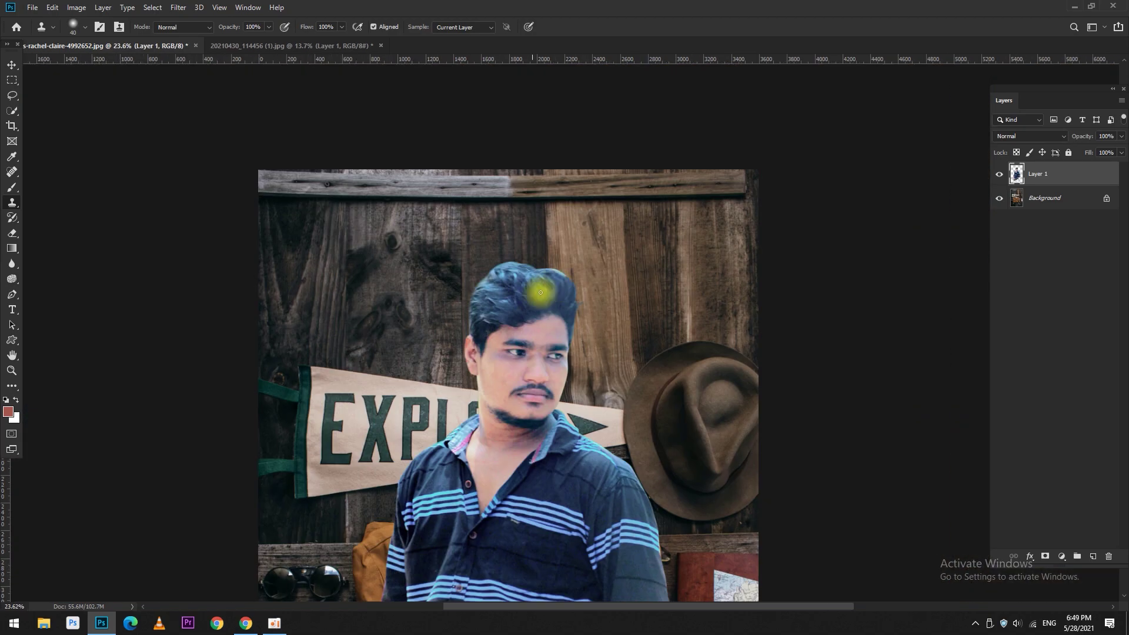
Step: Add a Gradient Fill layer whose stop colour is a dark brown sampled from the photo
key(v)
click(1061, 556)
click(1051, 358)
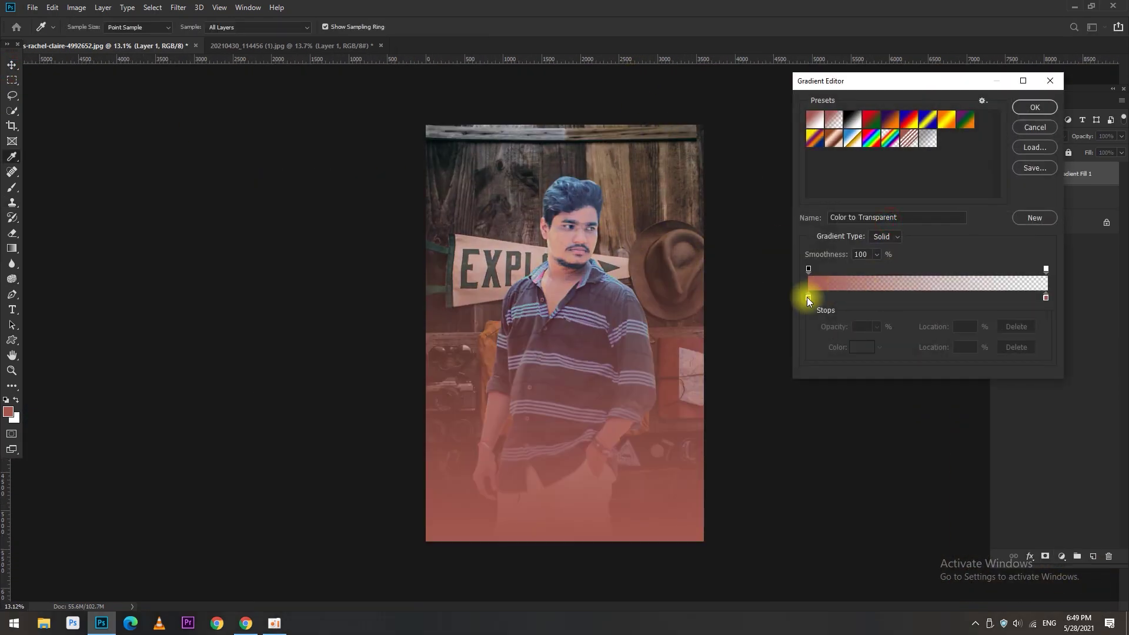
double_click(806, 297)
click(675, 402)
click(653, 289)
click(1073, 247)
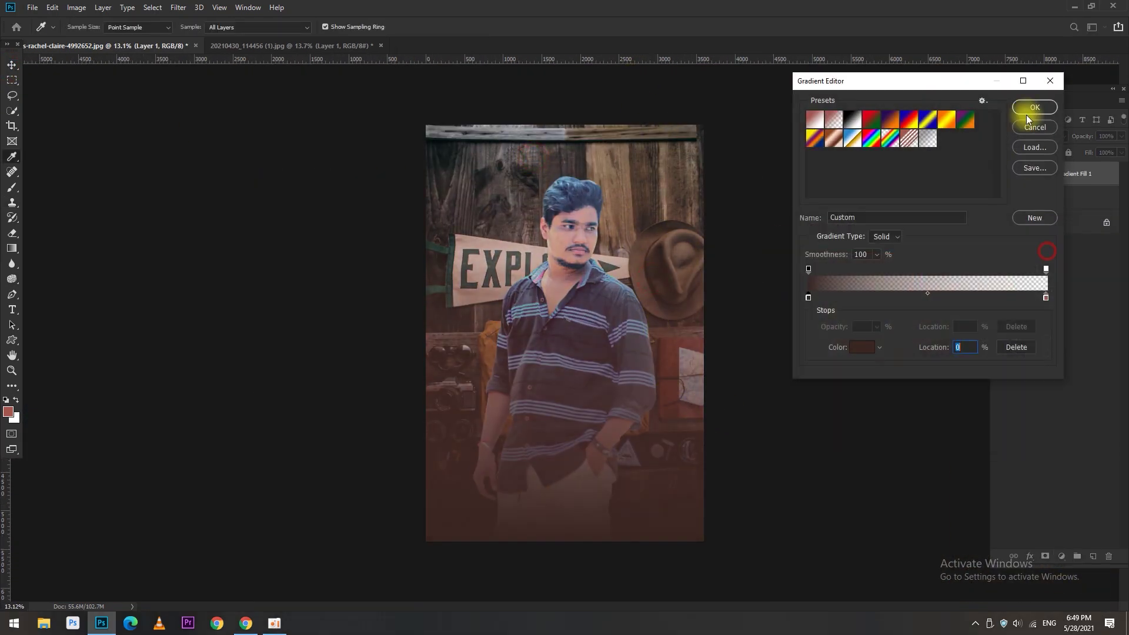
click(1034, 107)
click(998, 218)
Step: Paint the gradient mask black over the man's upper body and white over the lower pants
key(b)
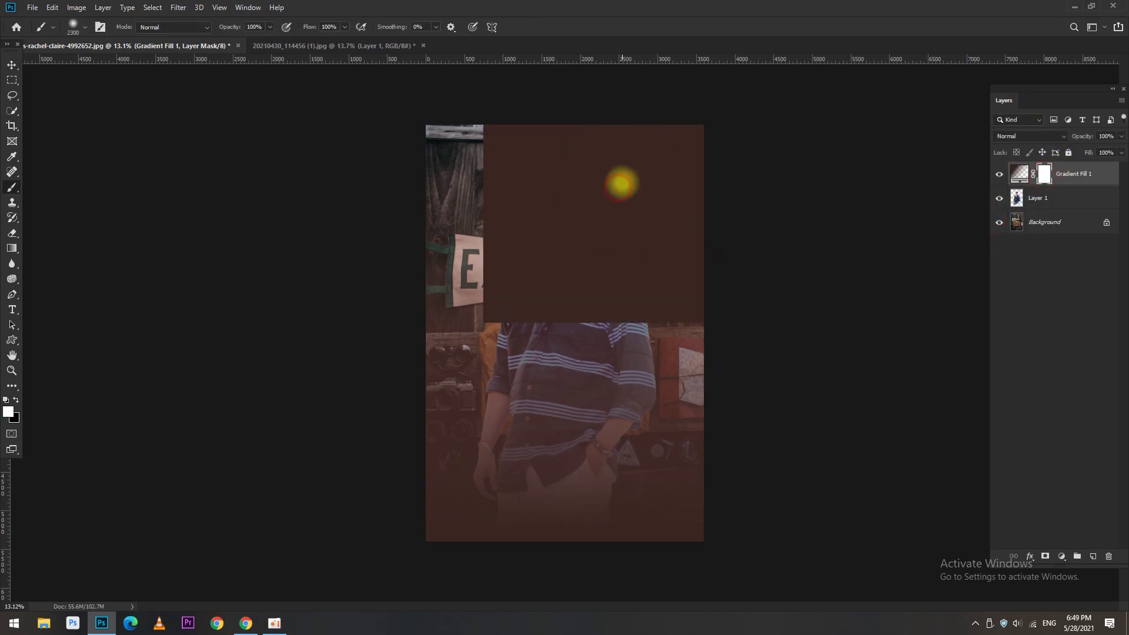
key(d)
key(x)
mouse_move(600, 165)
mouse_down()
mouse_move(615, 327)
mouse_move(530, 335)
mouse_move(587, 390)
mouse_move(570, 405)
mouse_up()
key(x)
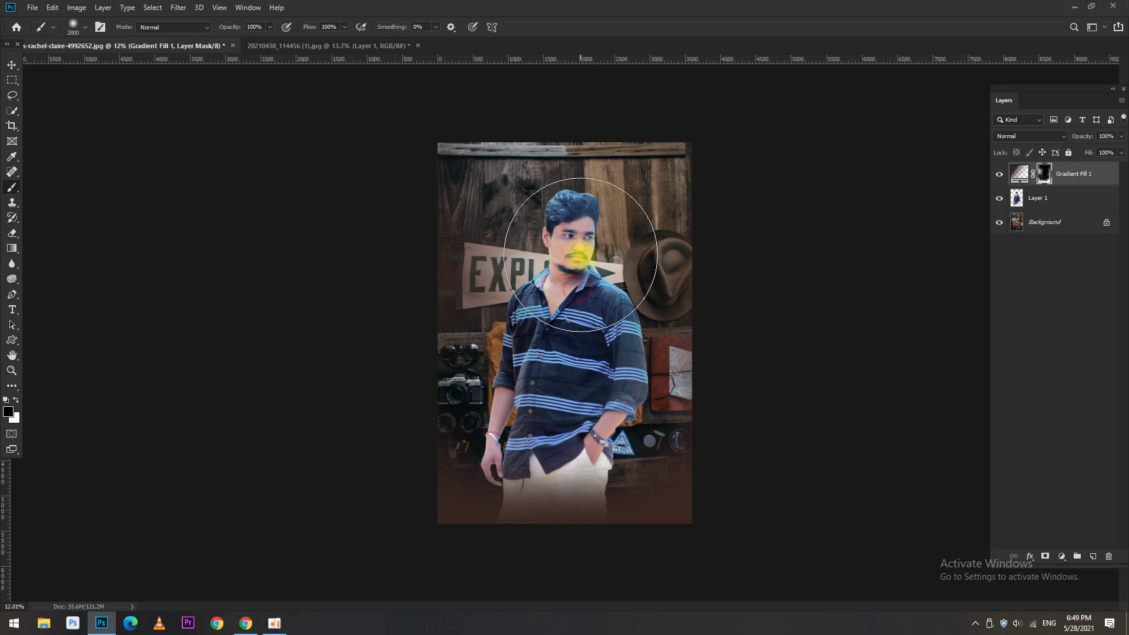
key(bracketright)
key(bracketright)
key(bracketright)
drag(466, 584, 602, 578)
Step: Resample the gradient stop colour from the photo
double_click(1019, 174)
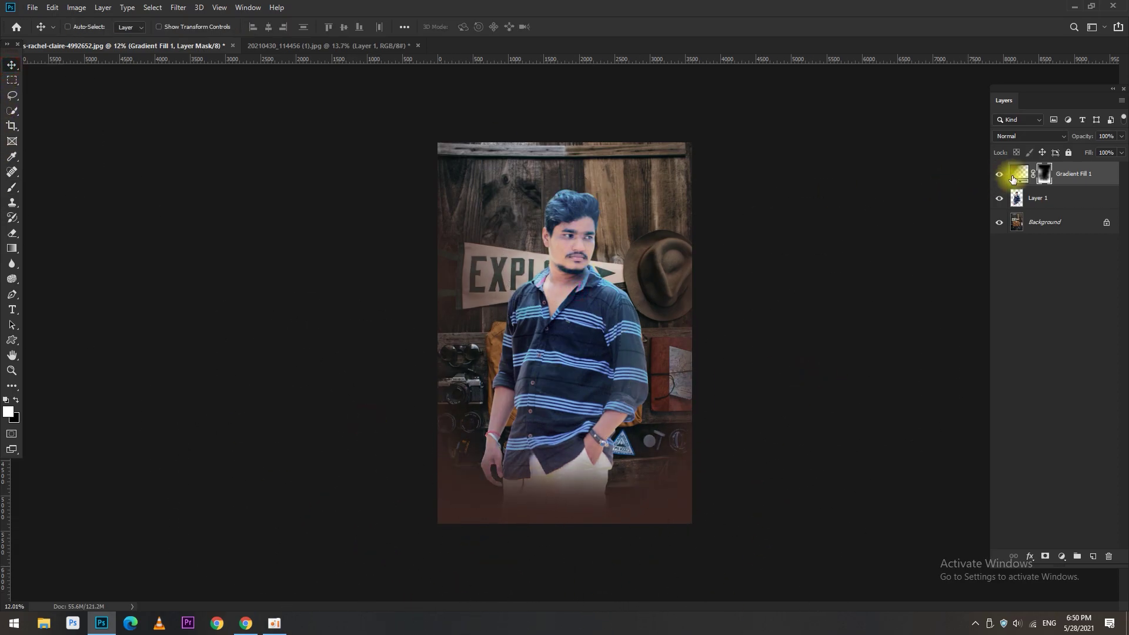
click(929, 180)
double_click(806, 297)
mouse_move(658, 298)
mouse_down()
mouse_move(660, 203)
mouse_move(660, 245)
mouse_up()
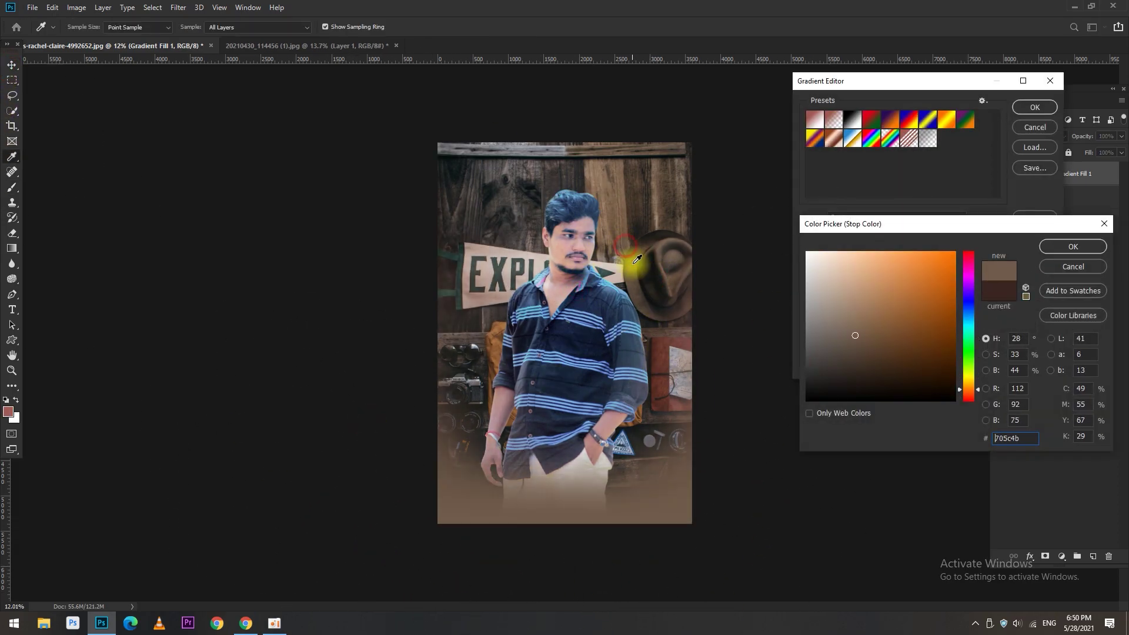
key(Return)
key(Return)
key(Return)
Step: Stamp all visible layers into a merged layer on top
key(v)
key(ctrl+shift+alt+e)
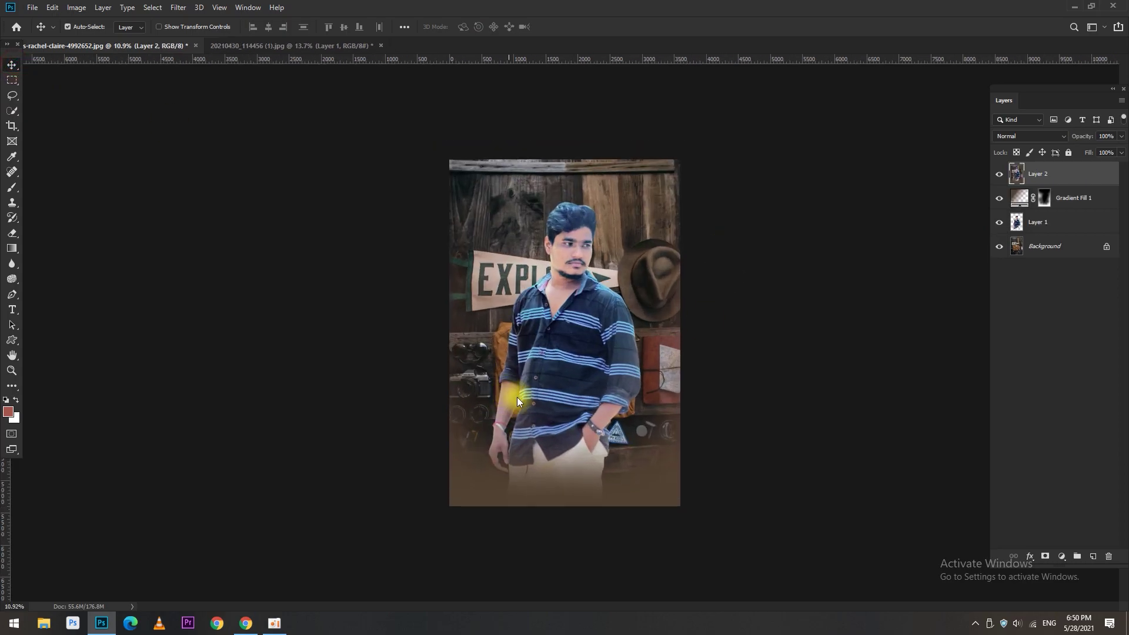
key(ctrl+shift+a)
Step: Boost the merged layer's vibrance and paint it back selectively through an inverted mask
drag(950, 456, 994, 460)
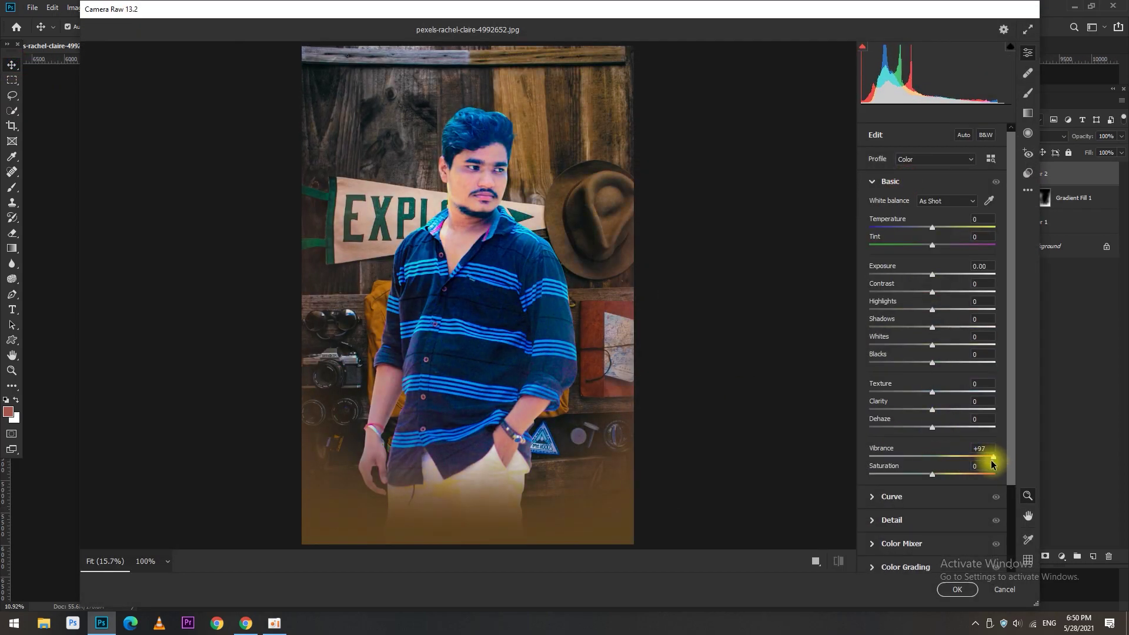
key(Return)
alt+click(1045, 557)
key(b)
key(d)
key(x)
click(612, 277)
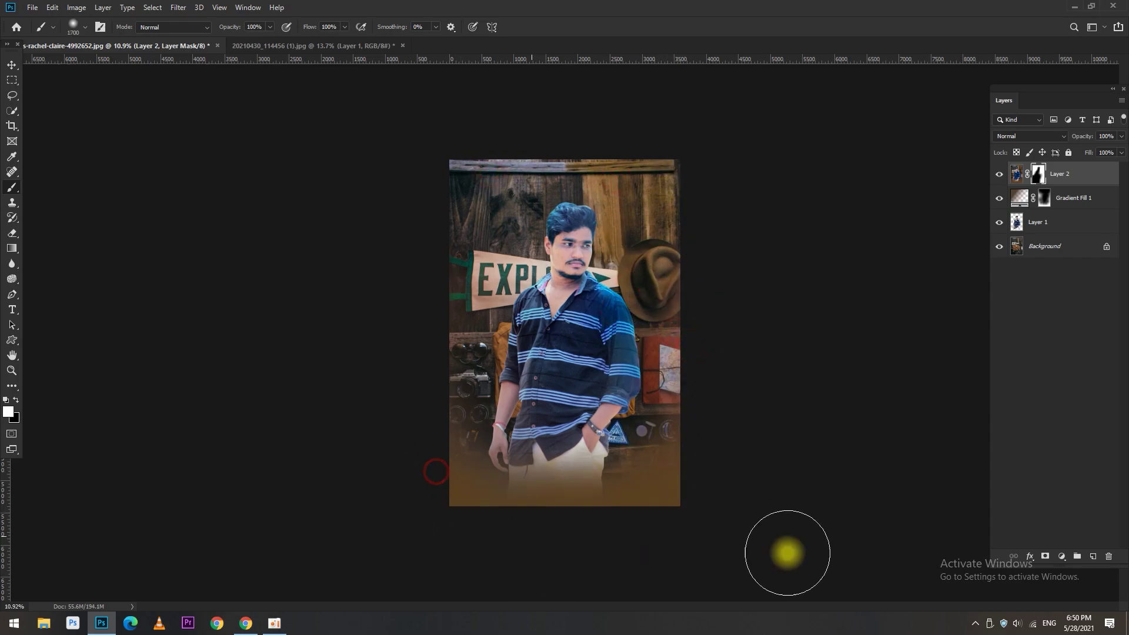
scroll(550, 374, up, 3)
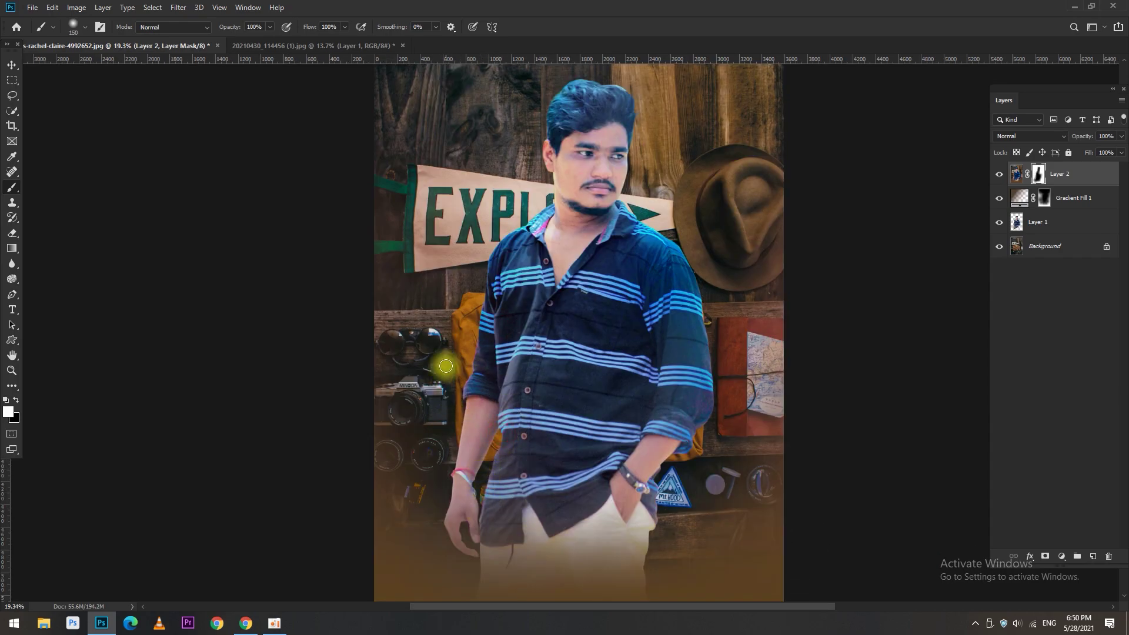
scroll(542, 395, down, 2)
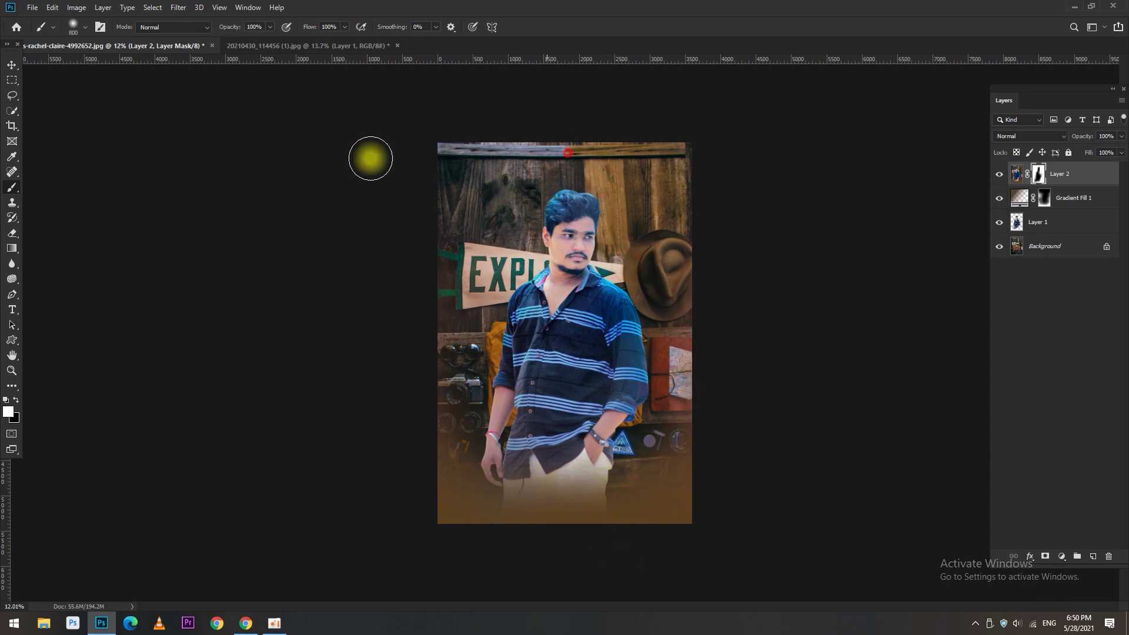
Step: Stamp a merged layer and lower Blues saturation to -69 in Camera Raw
key(ctrl+shift+alt+e)
key(ctrl+u)
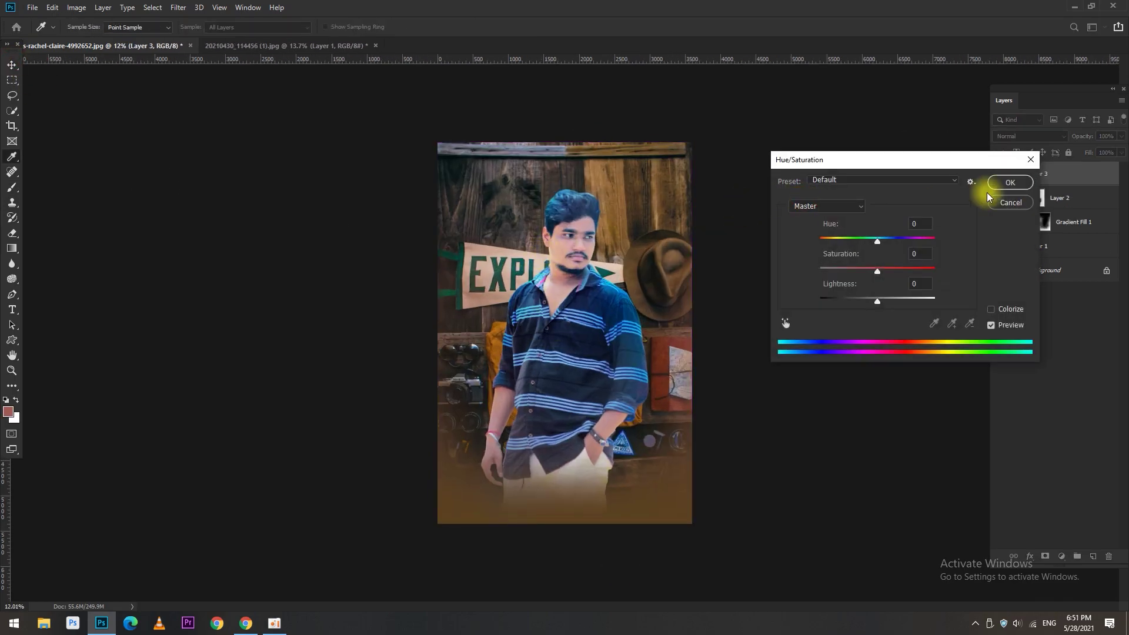
click(1004, 182)
key(ctrl+shift+a)
click(901, 542)
click(906, 288)
mouse_move(932, 406)
mouse_down()
mouse_move(888, 406)
mouse_move(912, 406)
mouse_up()
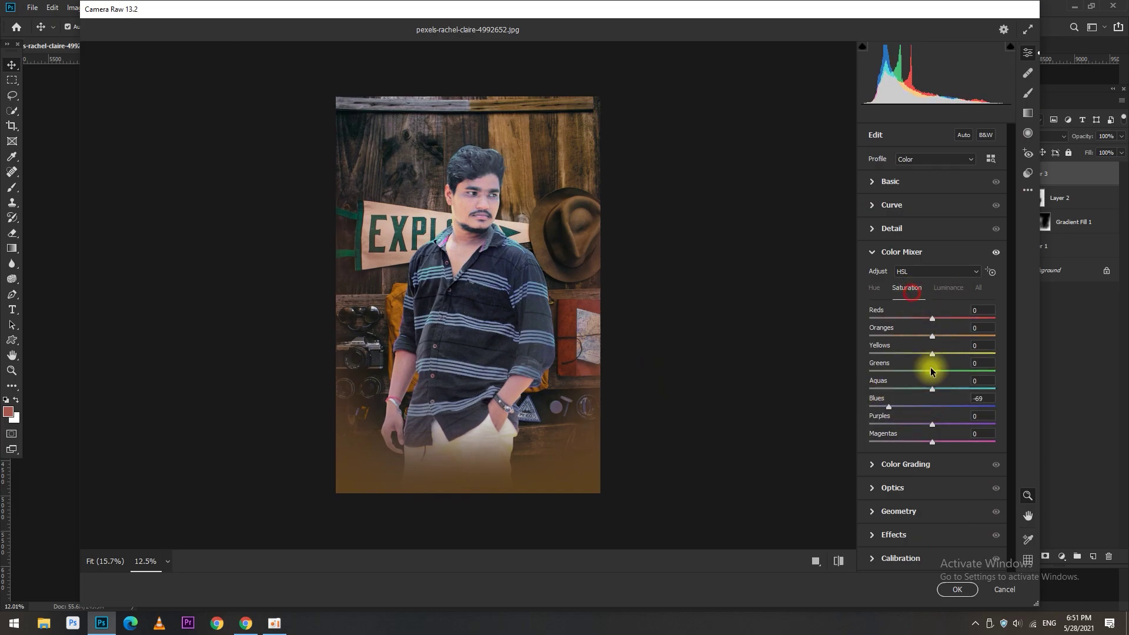
Step: Apply the blue desaturation, mask it onto the shirt's stripes, and stamp Layer 4
click(957, 589)
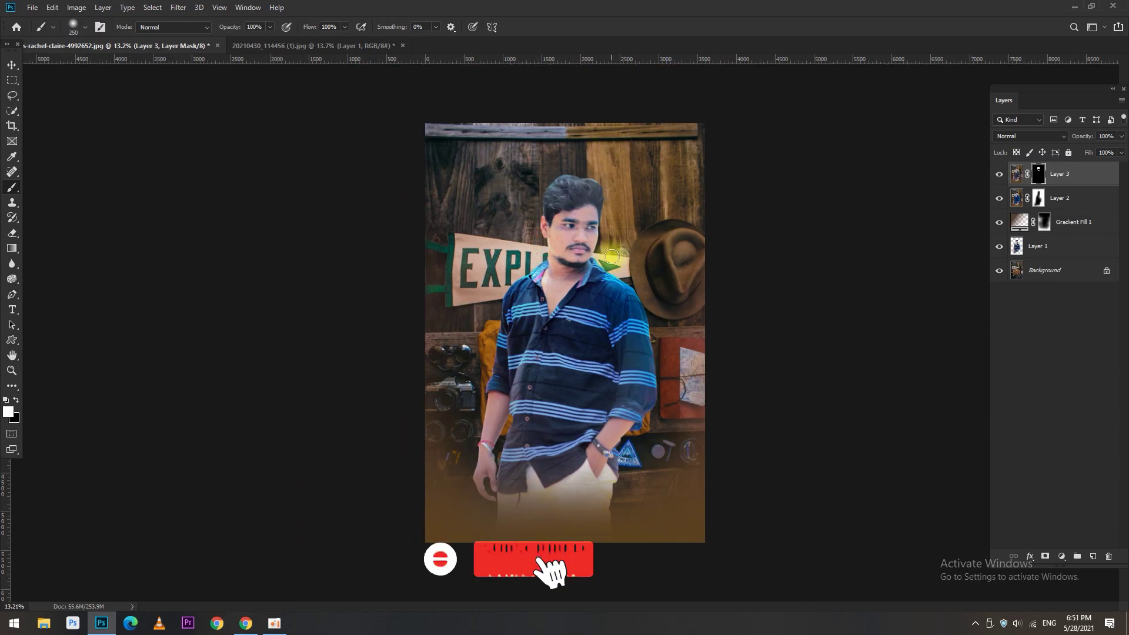
mouse_move(590, 339)
mouse_down()
mouse_move(491, 327)
mouse_move(533, 455)
mouse_up()
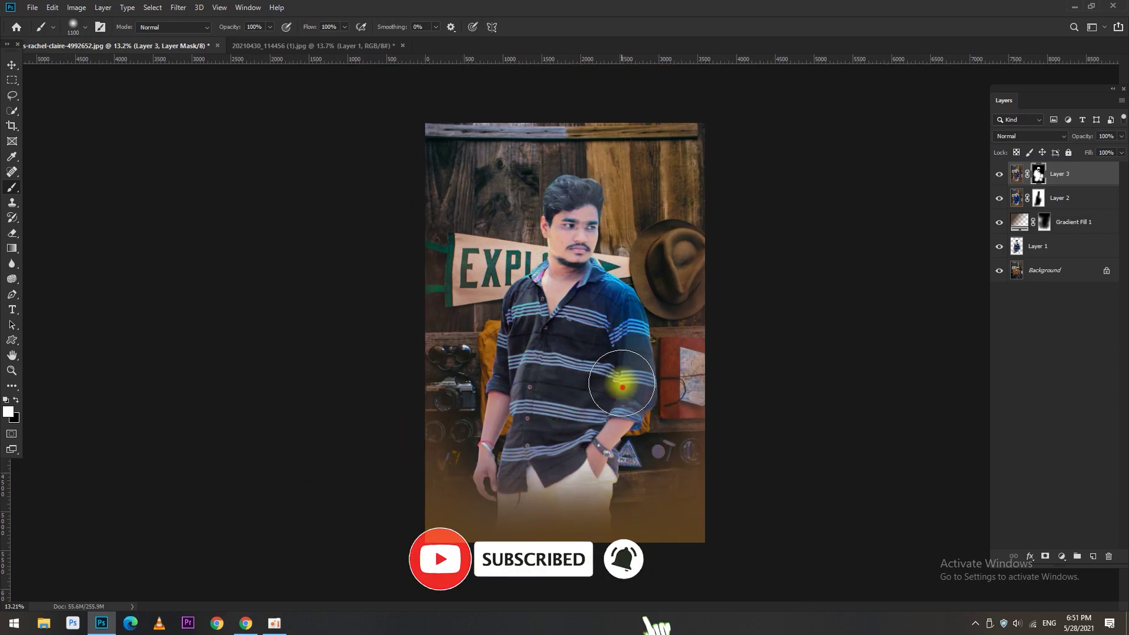
click(12, 64)
key(ctrl+alt+shift+e)
Step: In Camera Raw, deepen the blacks and shadows and raise the whites slightly
key(ctrl+shift+a)
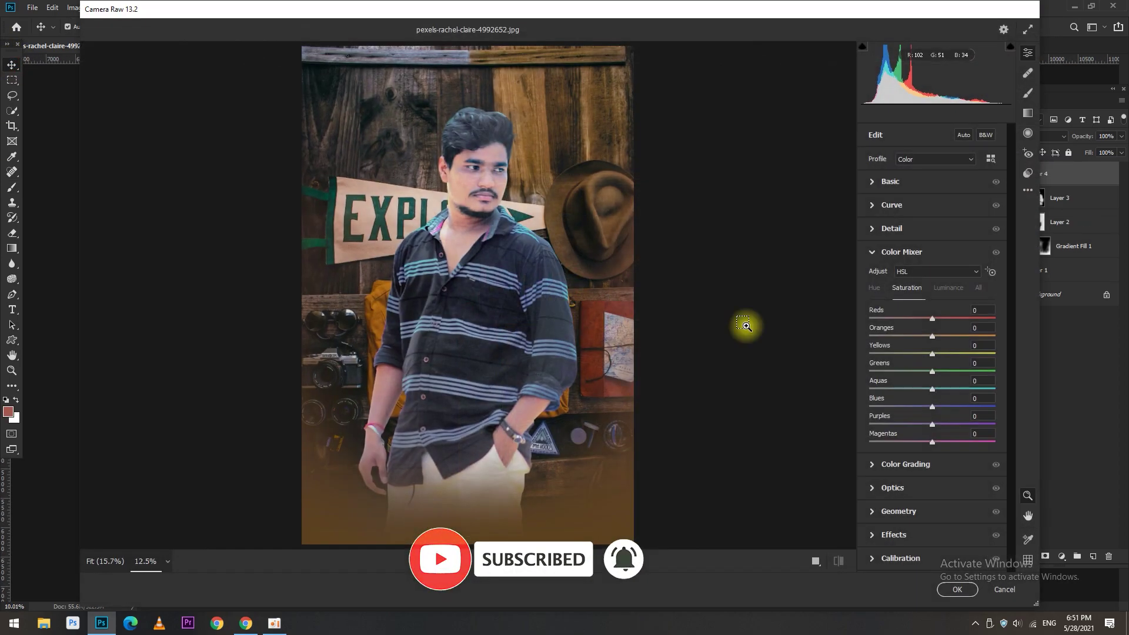
drag(932, 362, 898, 363)
mouse_move(931, 327)
mouse_down()
mouse_move(898, 327)
mouse_move(938, 345)
mouse_up()
click(957, 589)
Step: Duplicate the layer, apply Curves, and brighten highlights with Levels white input 226
key(ctrl+j)
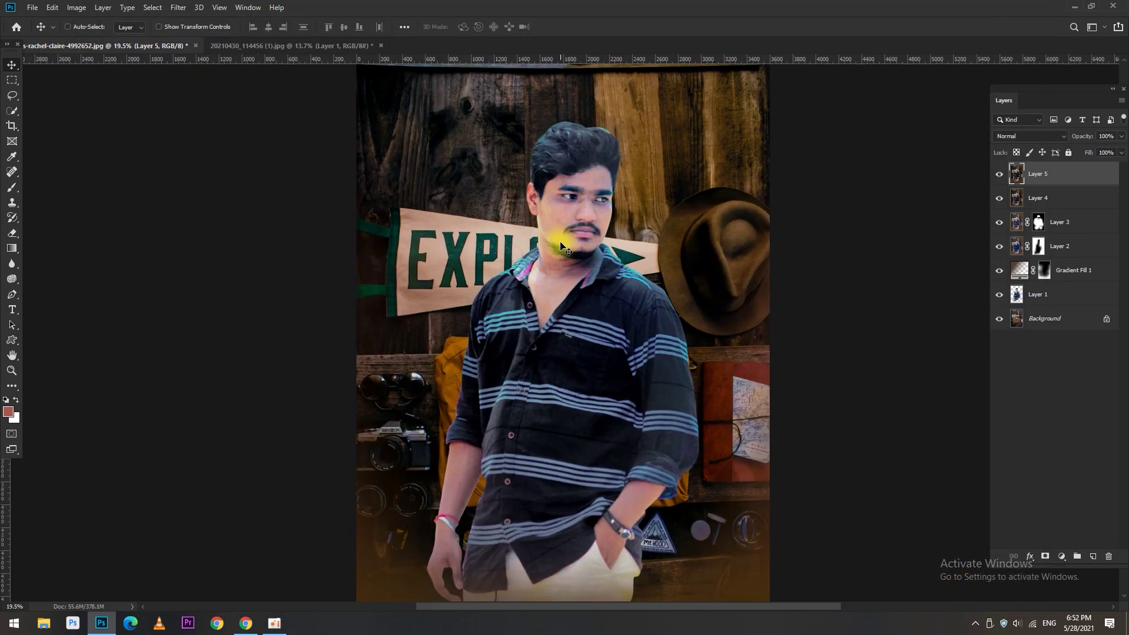
key(ctrl+j)
key(ctrl+m)
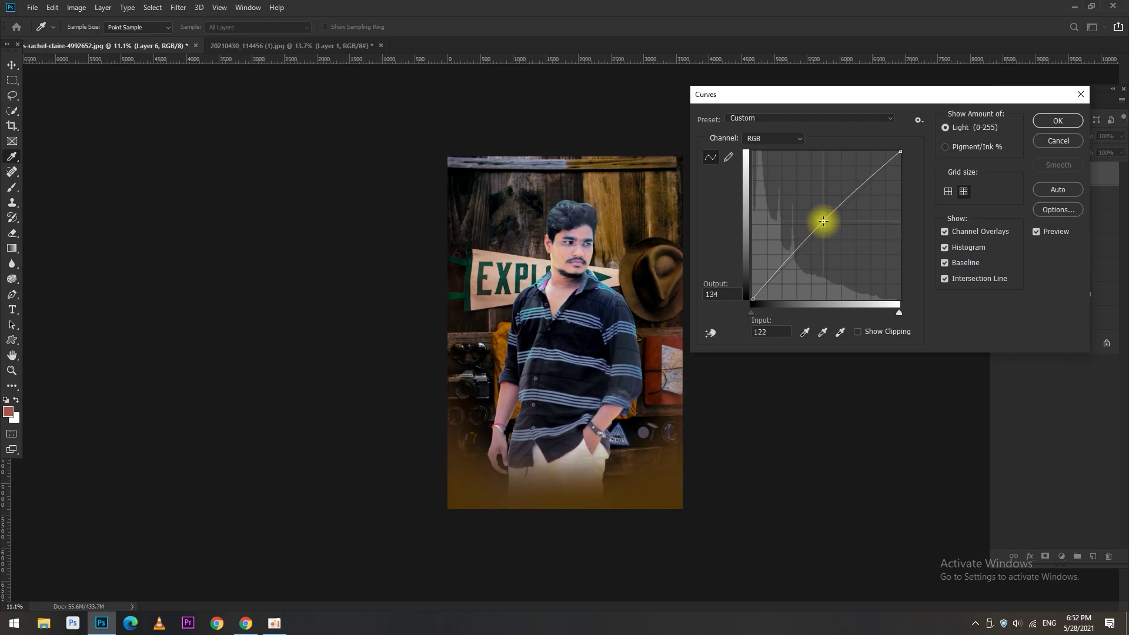
click(1046, 120)
key(ctrl+l)
drag(1003, 435, 987, 438)
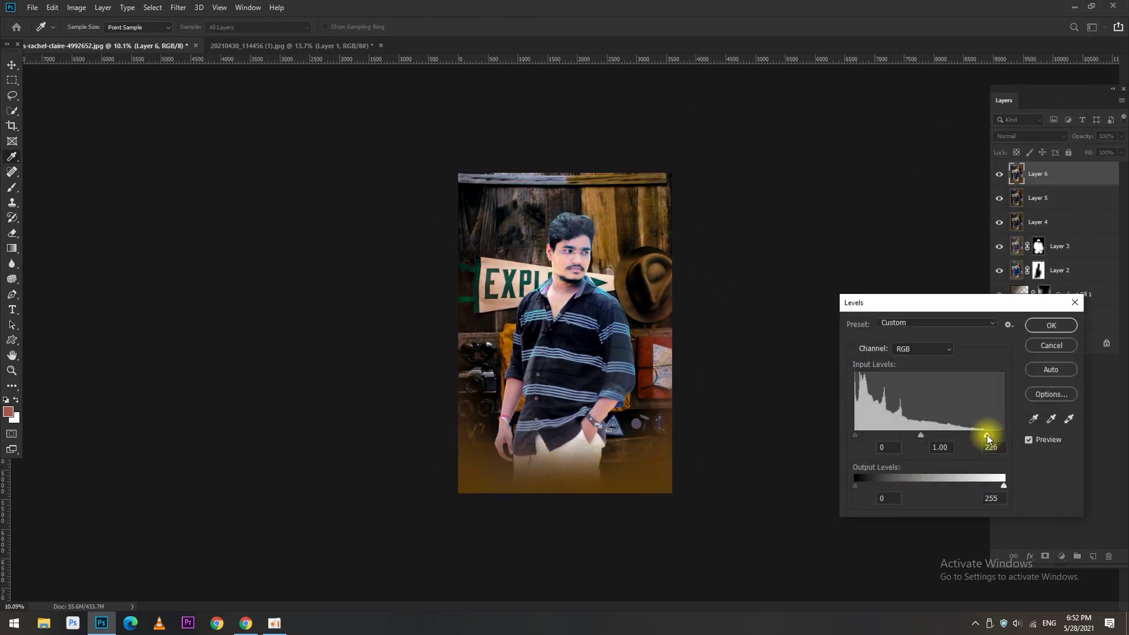
key(Return)
click(12, 65)
Step: Stamp a new layer; Camera Raw: blacks -36, Oranges luminance -21, sharpening 72, noise reduction 47
key(ctrl+alt+shift+e)
key(ctrl+j)
key(ctrl+shift+a)
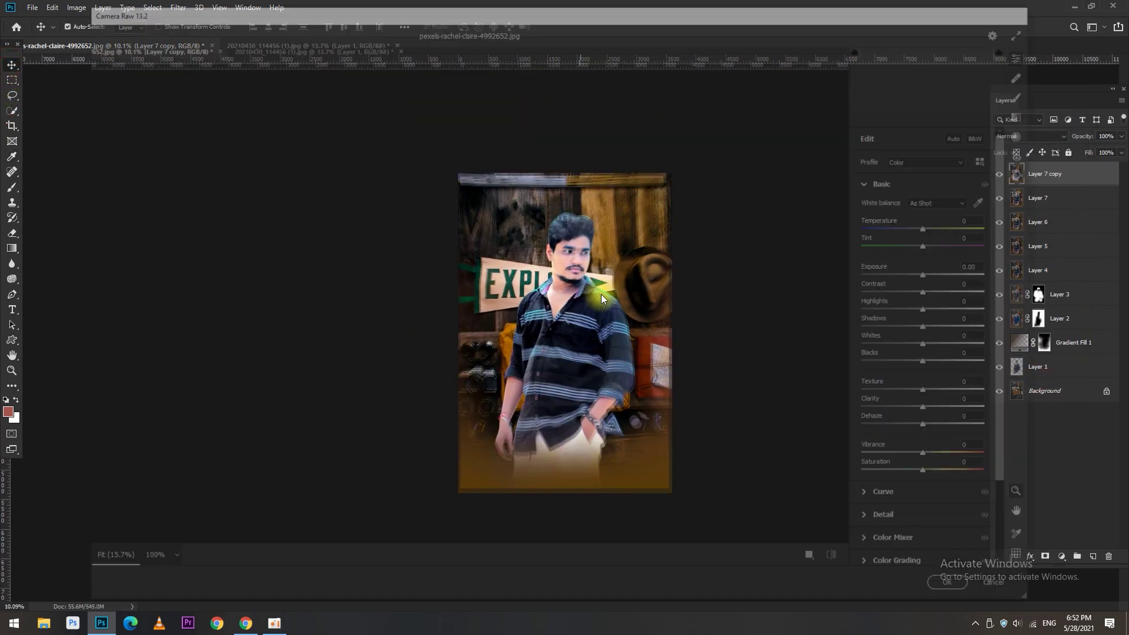
drag(932, 362, 909, 363)
click(901, 543)
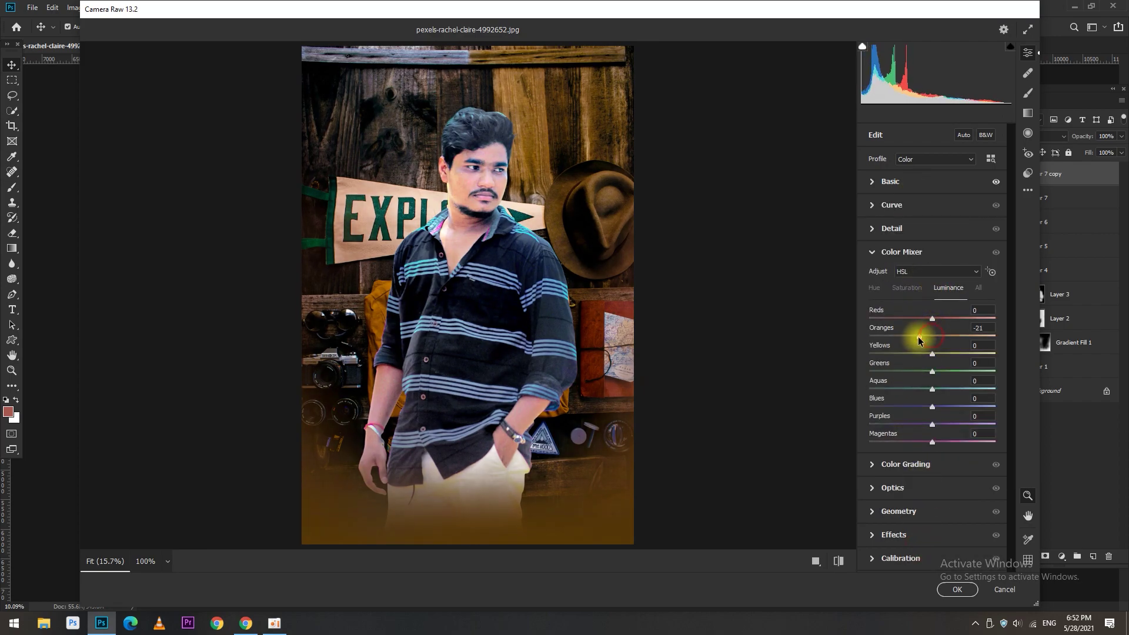
click(891, 229)
click(894, 279)
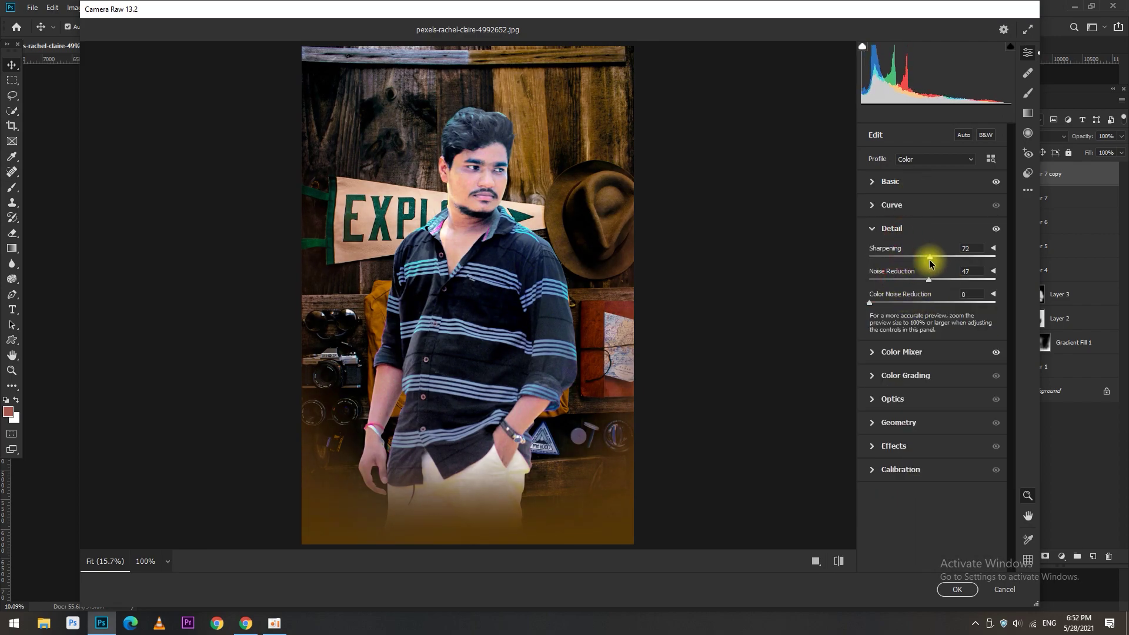
click(952, 588)
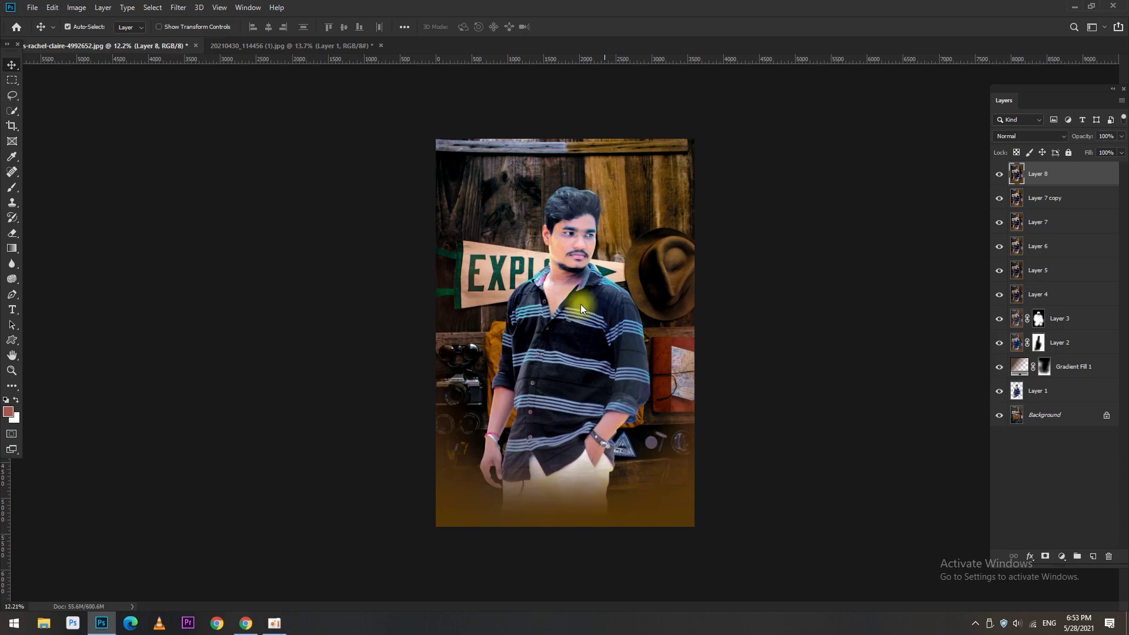
scroll(580, 305, up, 1)
Step: Duplicate Layer 8 and lower brightness and contrast slightly with Viveza 2
key(ctrl+j)
click(178, 7)
click(350, 346)
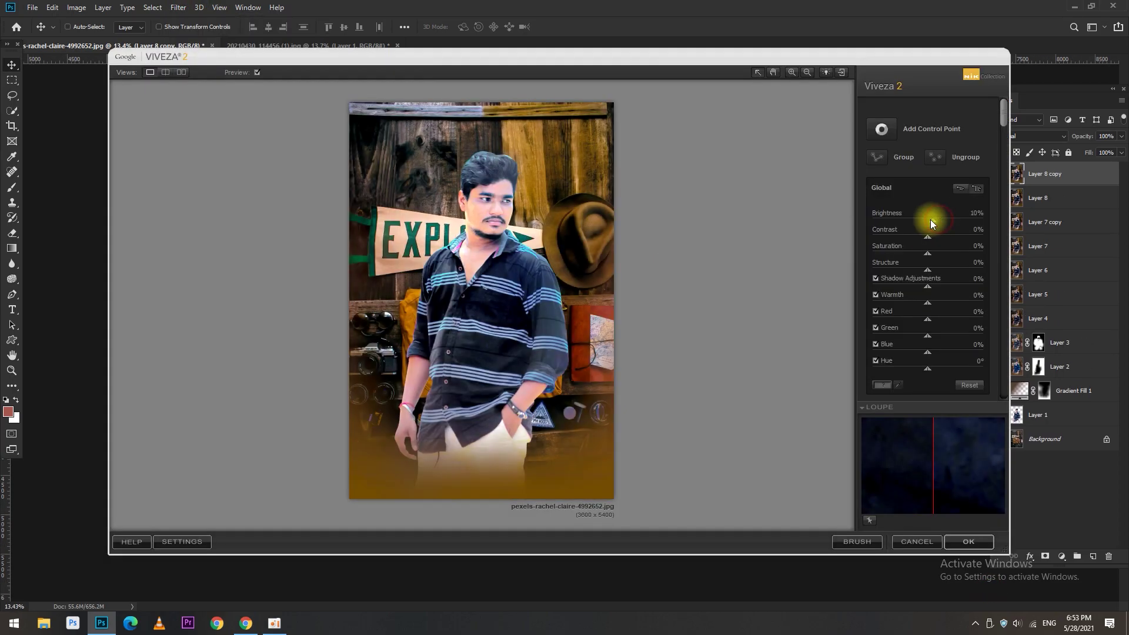
mouse_move(930, 220)
mouse_down()
mouse_move(913, 254)
mouse_move(924, 291)
mouse_up()
key(Return)
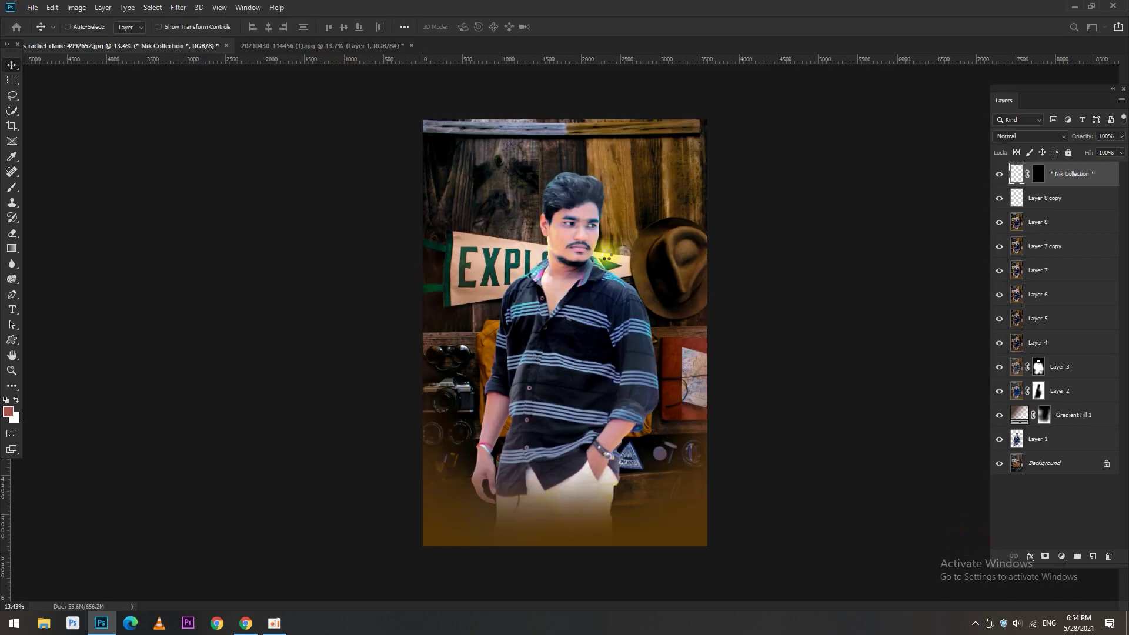
Step: Stamp visible layers into Layer 9 and apply Portraiture skin smoothing
key(ctrl+shift+alt+e)
click(178, 8)
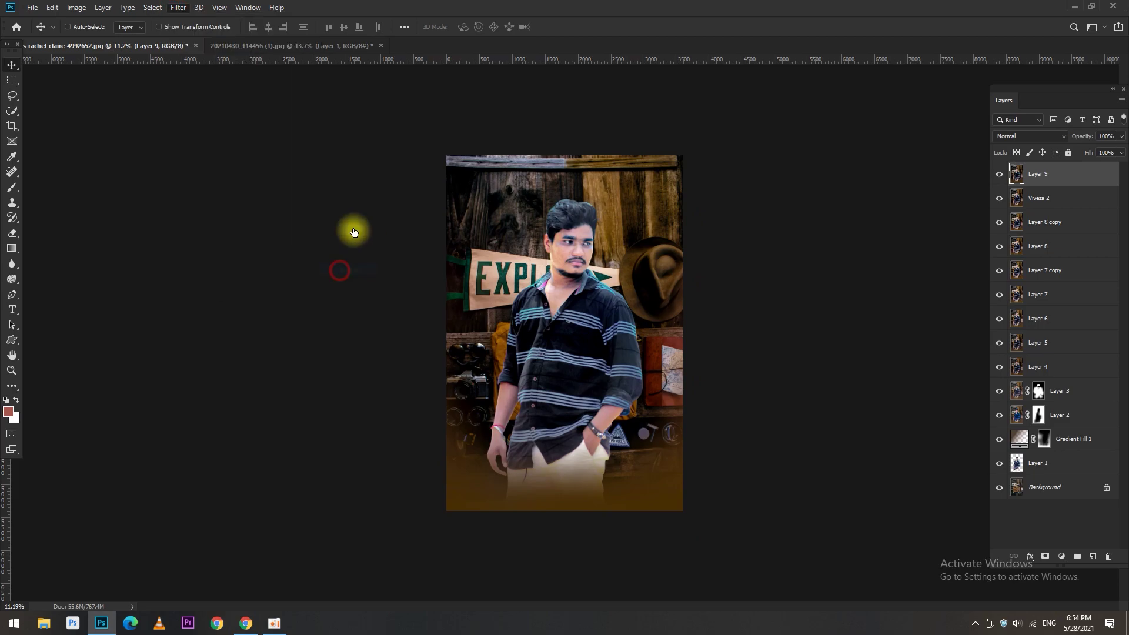
click(338, 270)
key(Return)
Step: Paint a sampled warm glow over the hat on a new Screen-blended layer
key(b)
key(ctrl+shift+alt+e)
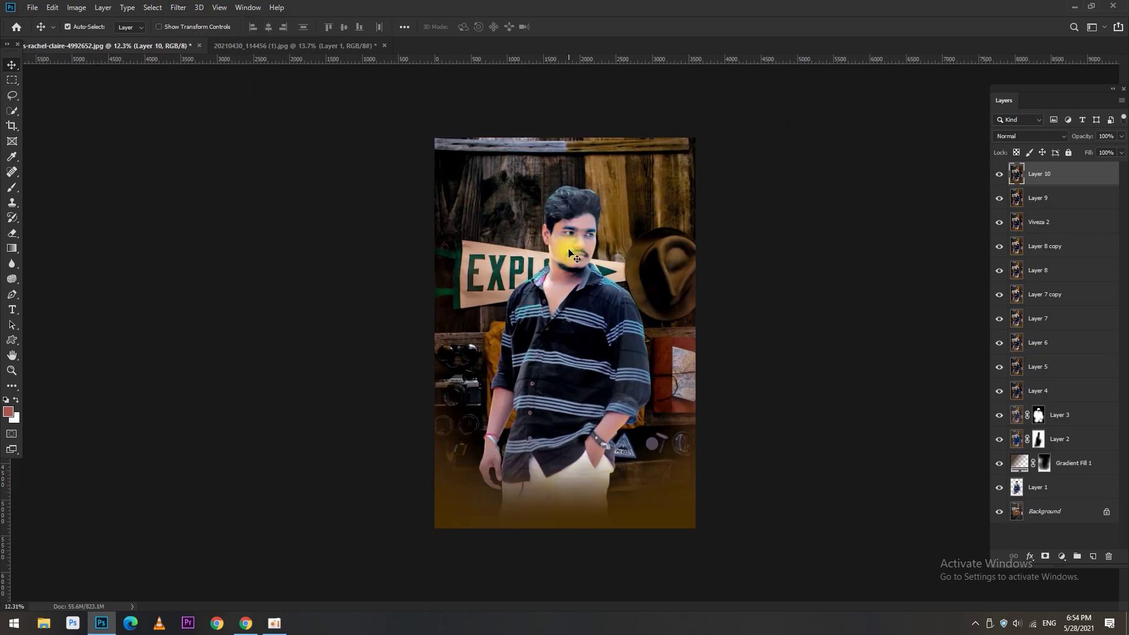
key(ctrl+shift+alt+n)
alt+click(498, 333)
click(644, 291)
click(1029, 135)
click(1058, 232)
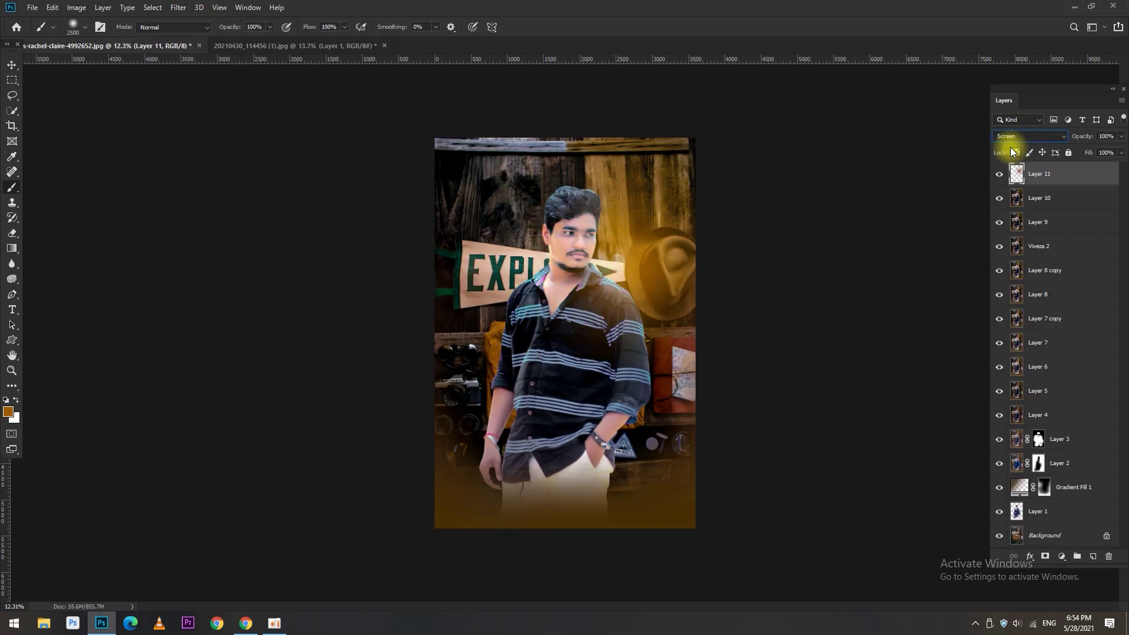
Step: Enlarge the glow to about 141%, rotate it across the upper left, and shift its hue orange
key(v)
key(ctrl+t)
drag(729, 272, 434, 308)
mouse_move(558, 524)
mouse_down()
mouse_move(437, 468)
mouse_move(686, 378)
mouse_up()
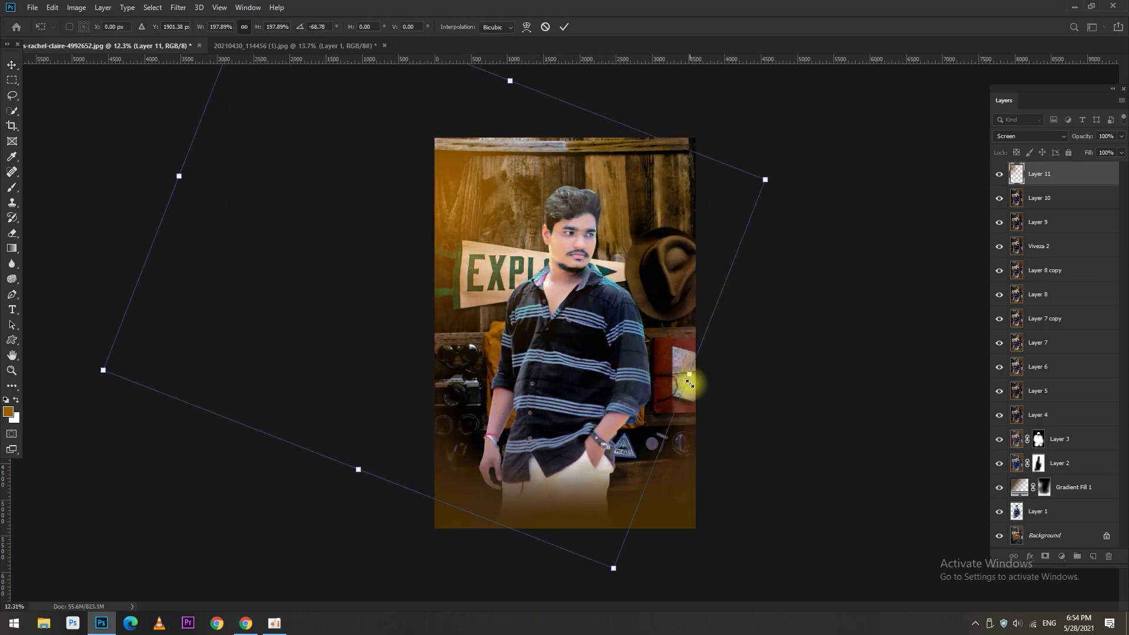
key(Return)
key(ctrl+u)
mouse_move(877, 237)
mouse_down()
mouse_move(864, 238)
mouse_move(877, 238)
mouse_up()
key(Return)
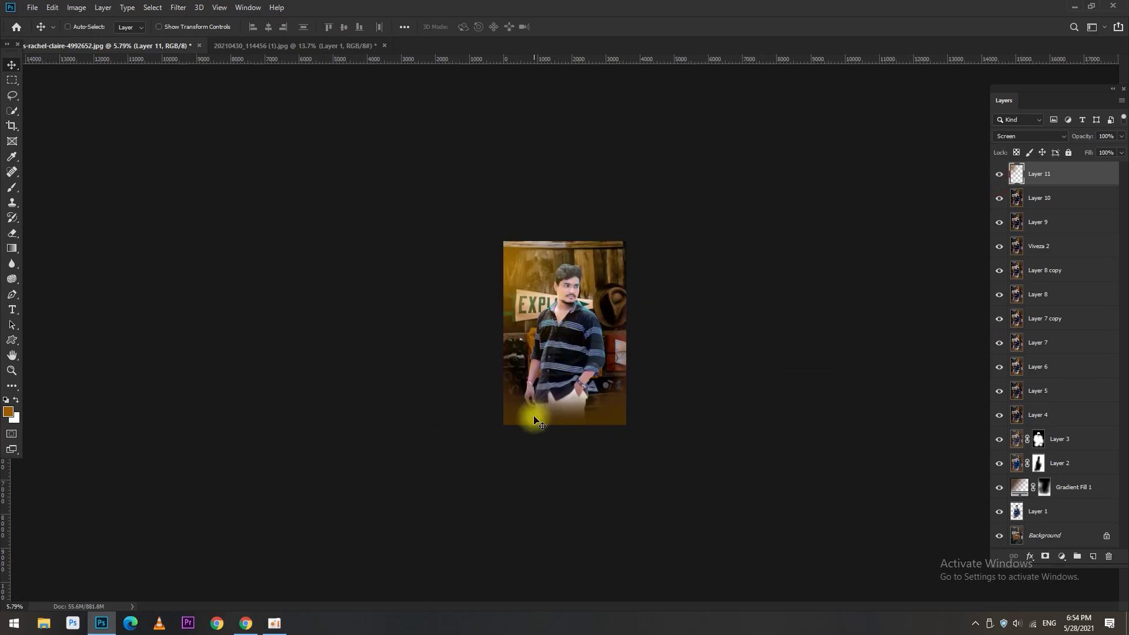
Step: Stamp a merged Layer 12 and browse the saved Camera Raw presets
key(ctrl+shift+alt+e)
key(v)
key(ctrl+u)
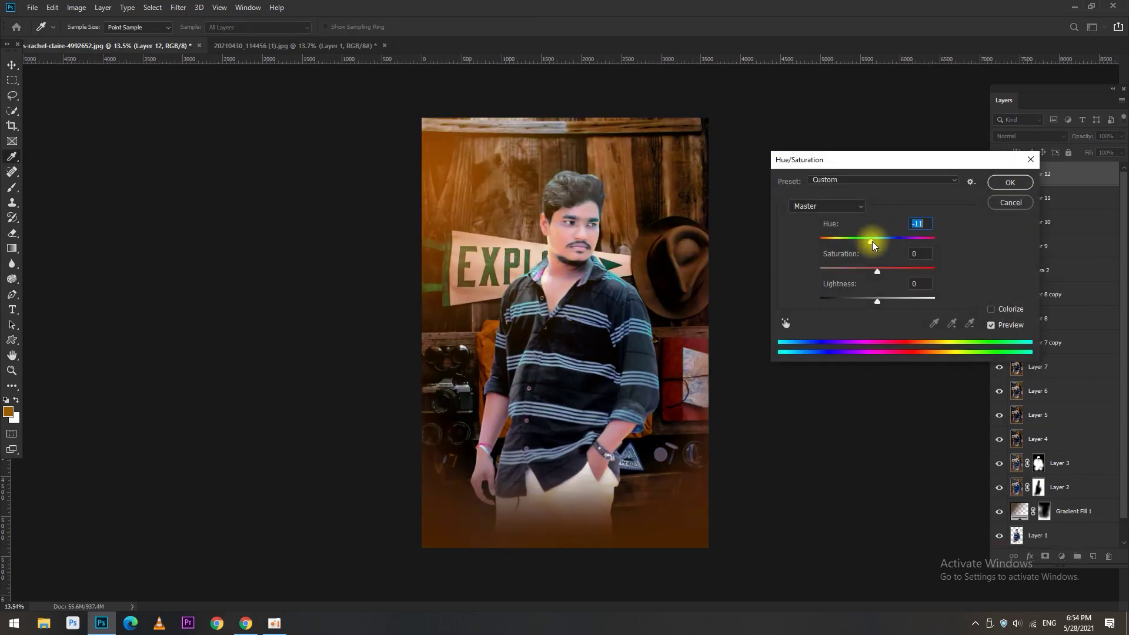
key(Escape)
key(ctrl+shift+a)
click(1028, 173)
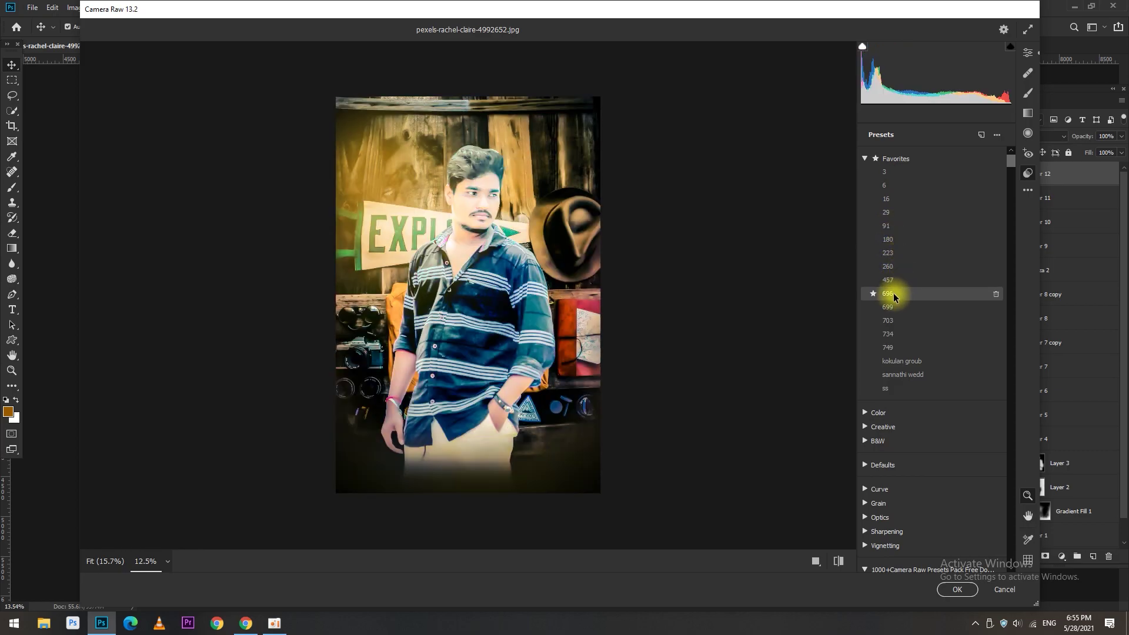
Step: Apply Camera Raw preset 734 and reveal it on the upper image via a radial-gradient mask
click(890, 330)
key(Return)
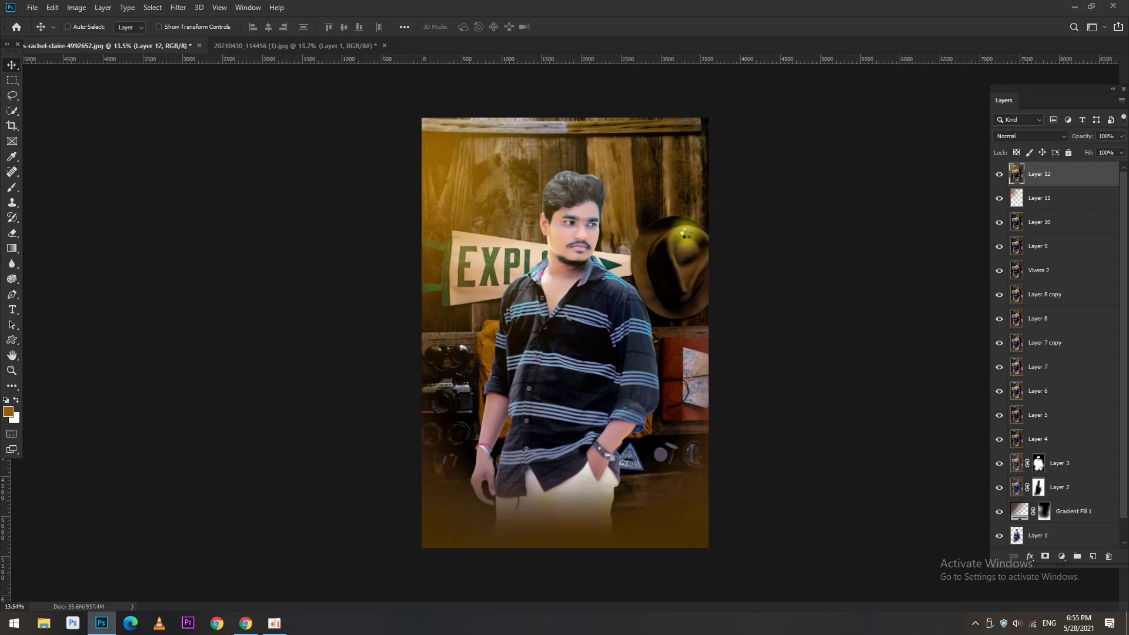
scroll(548, 375, down, 2)
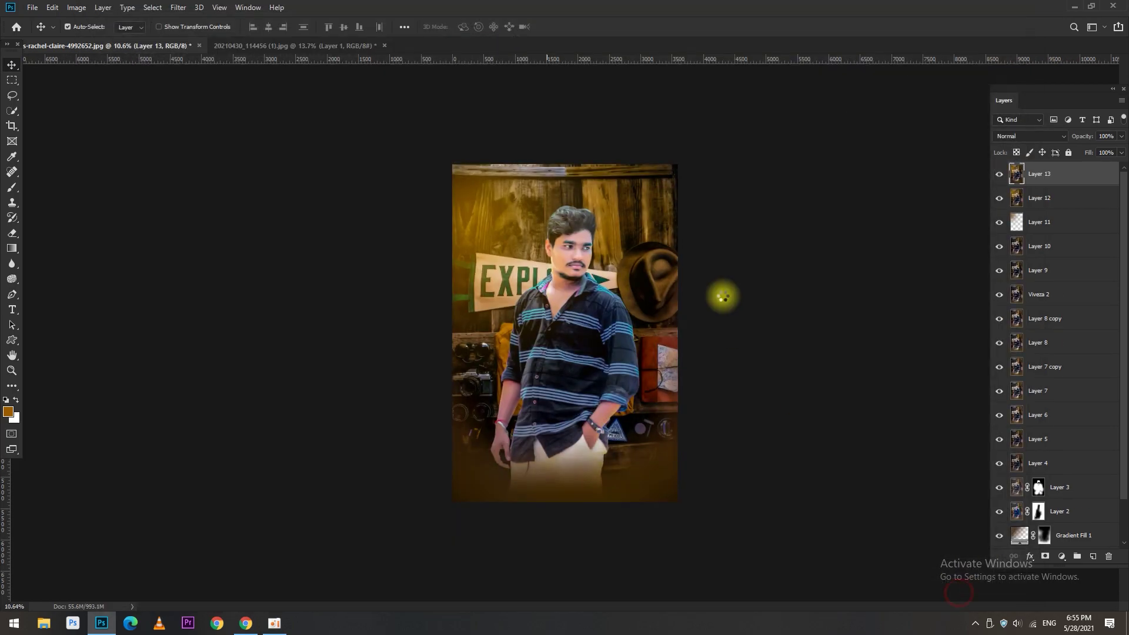
alt+click(1044, 556)
key(g)
key(d)
drag(524, 304, 563, 313)
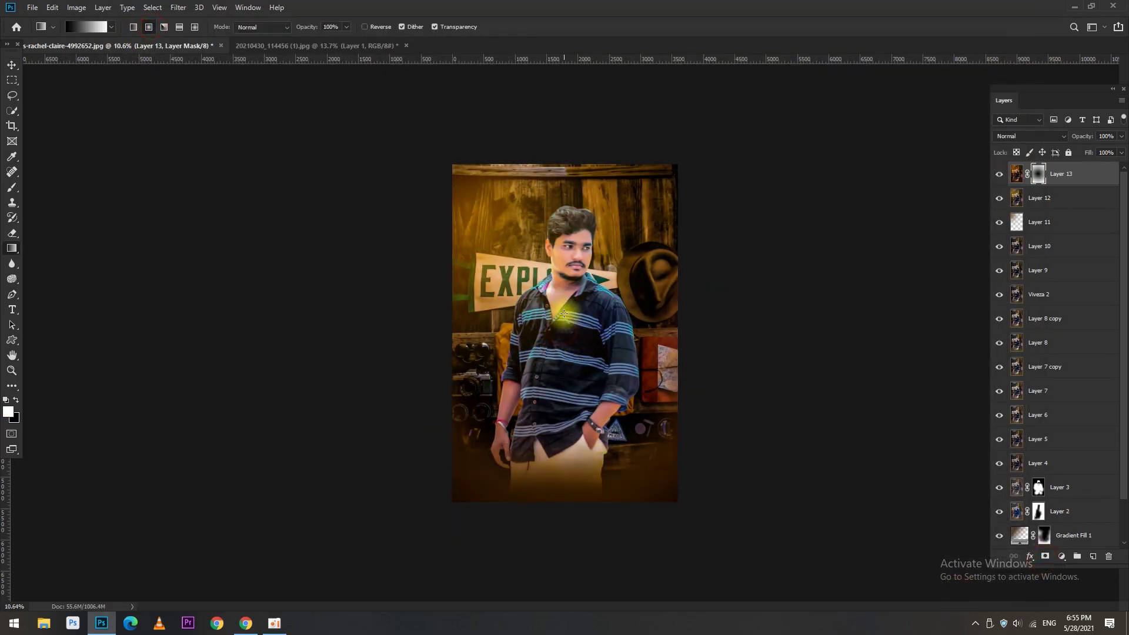
click(999, 175)
click(999, 177)
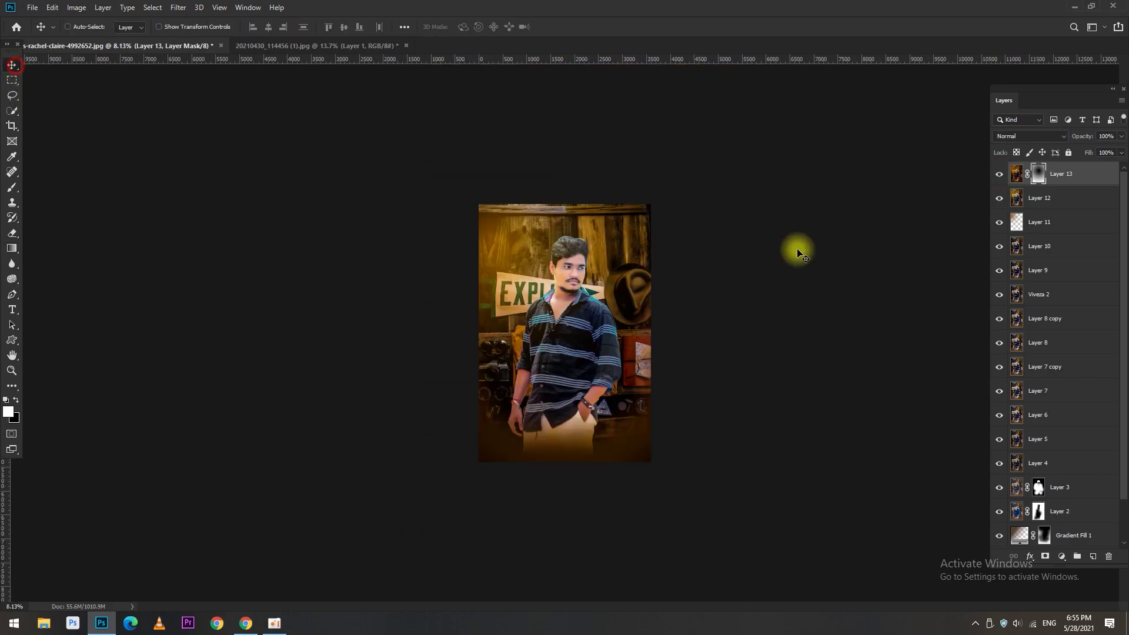
Step: Apply another Camera Raw pass as Layer 14 and fade it with a gradient mask
key(shift+ctrl+a)
click(1025, 571)
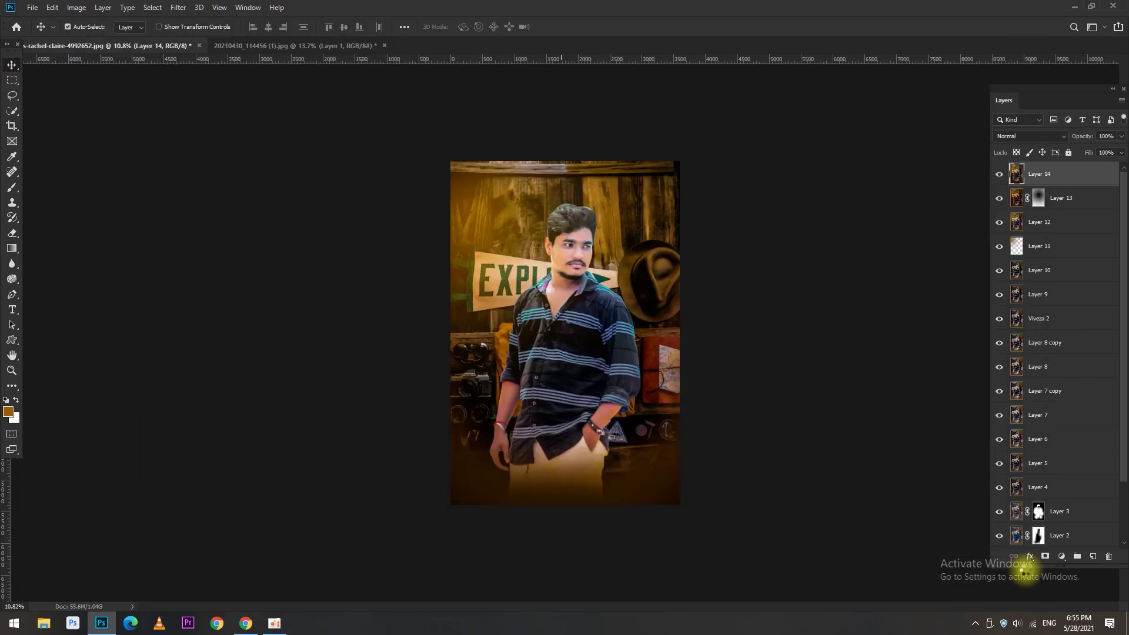
key(g)
drag(406, 488, 573, 323)
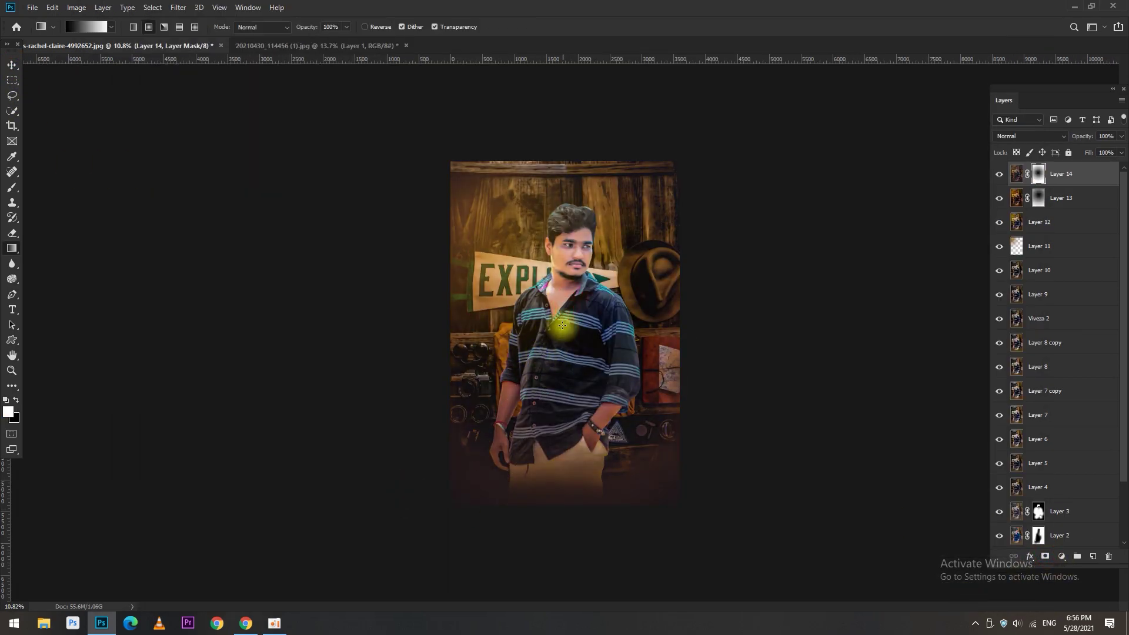
key(ctrl+0)
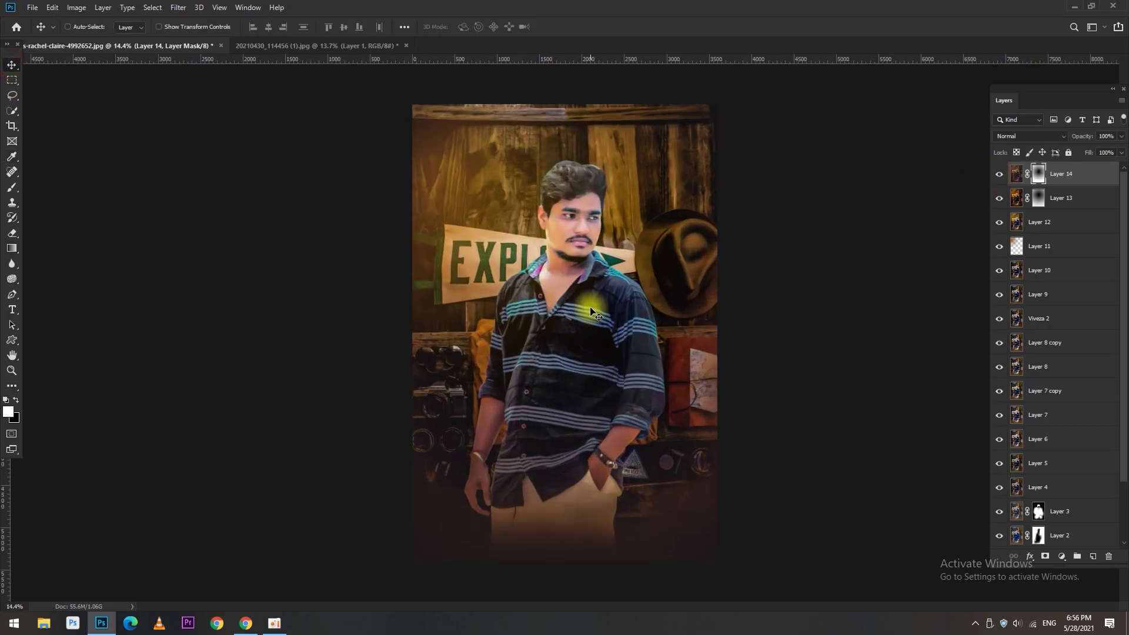
Step: Add the text 'Thuva', enlarge it, and set it in a bold sans font
key(t)
click(504, 486)
text(Thuva)
drag(645, 419, 643, 454)
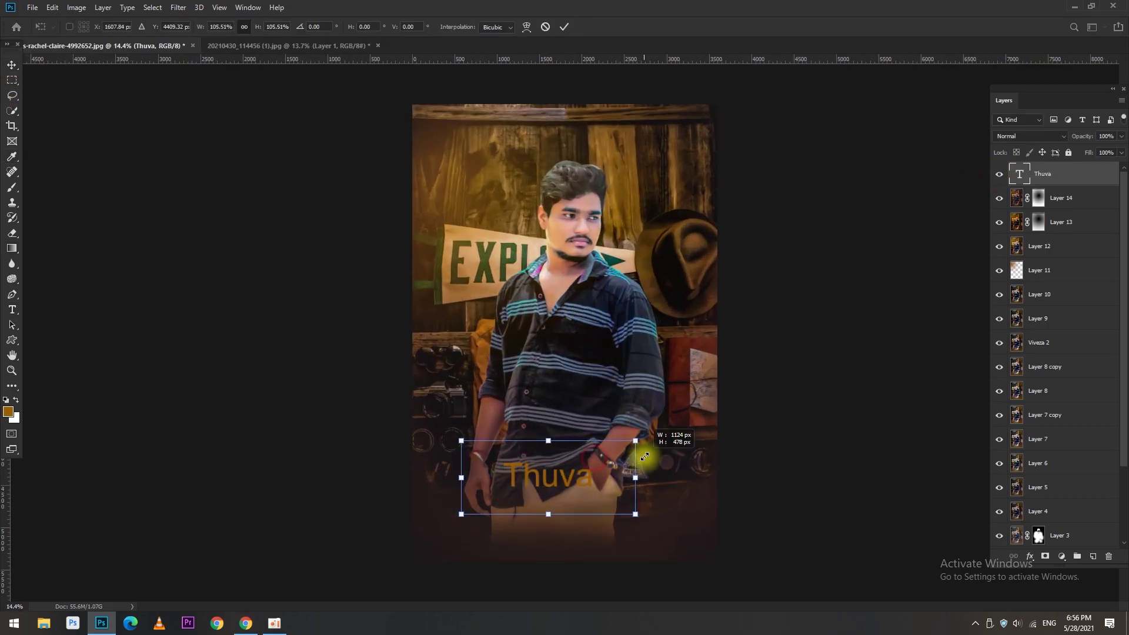
key(ctrl+a)
click(149, 28)
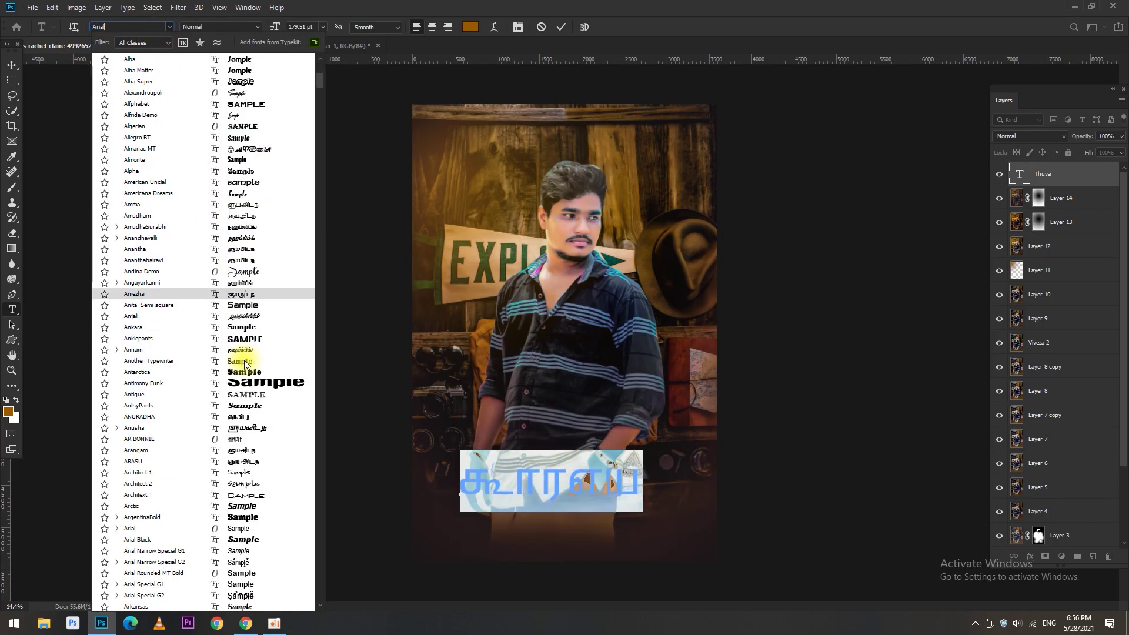
click(241, 244)
Step: Turn the Thuva text vertical, place it right of the man, and duplicate it
key(ctrl+t)
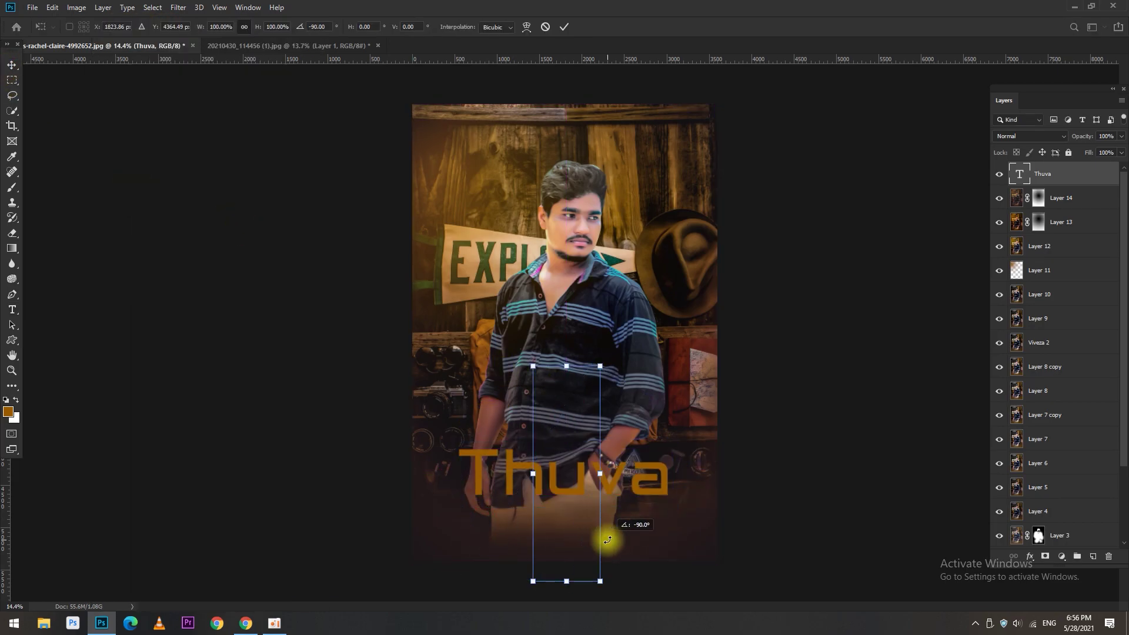
key(Return)
drag(587, 462, 700, 406)
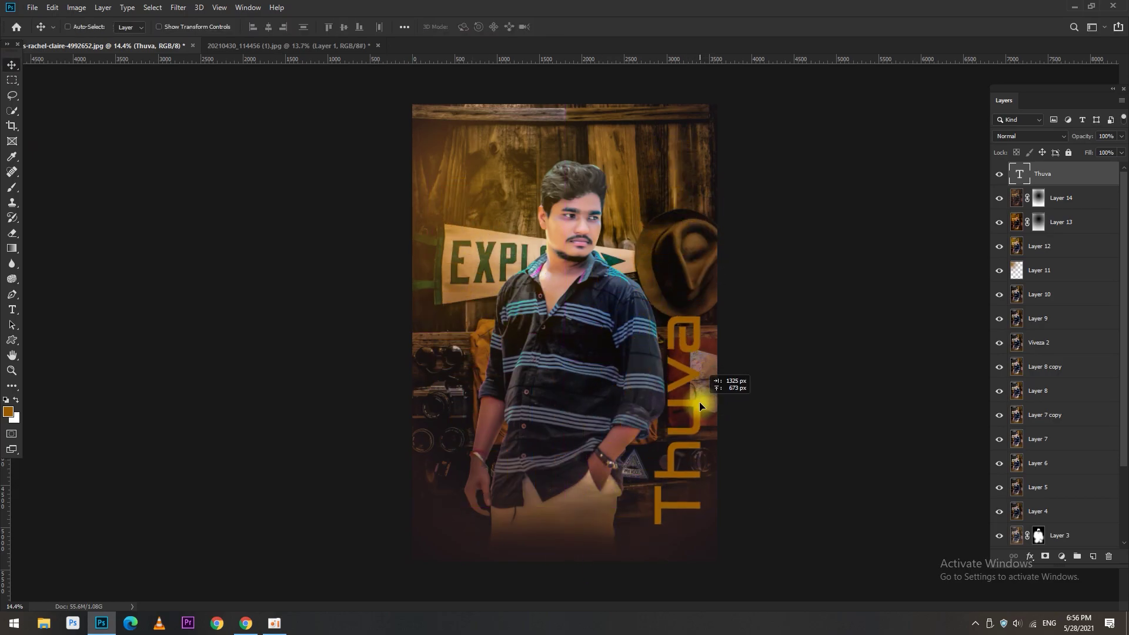
drag(718, 396, 667, 407)
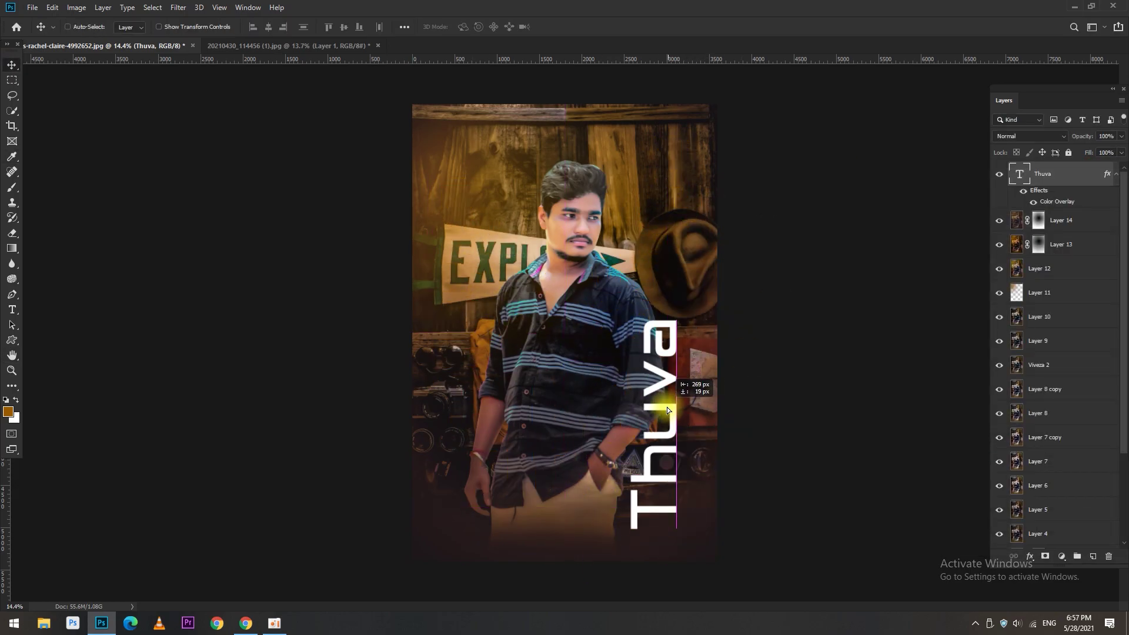
key(ctrl+j)
Step: Rasterize the original Thuva layer and set up a Motion Blur with distance 187
key(e)
click(633, 379)
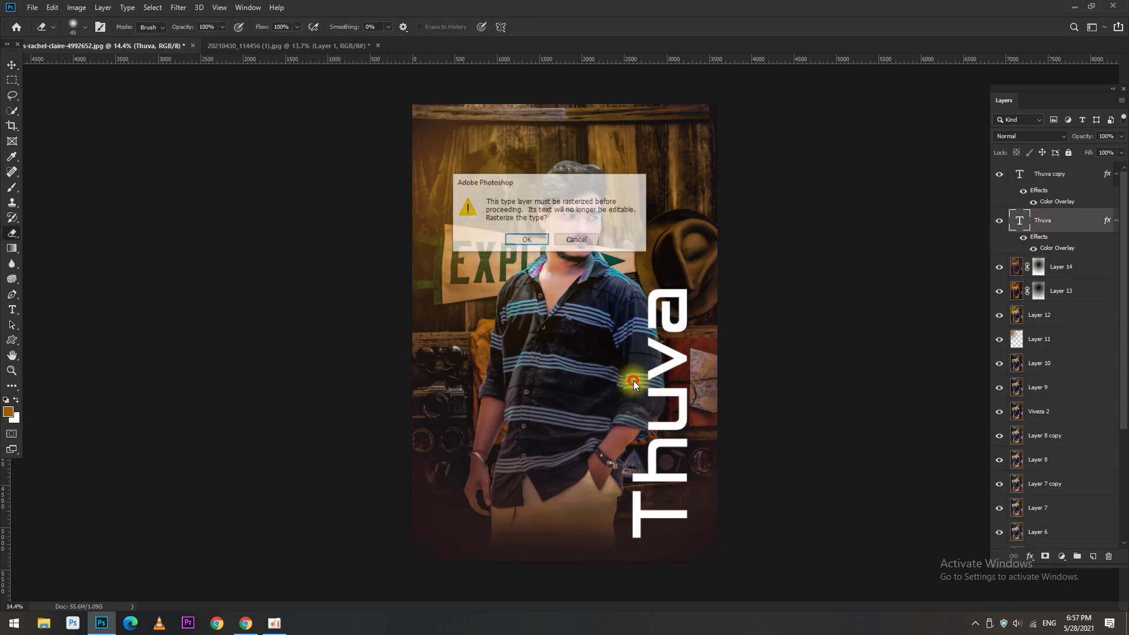
key(Return)
click(179, 7)
click(232, 140)
click(347, 219)
click(599, 202)
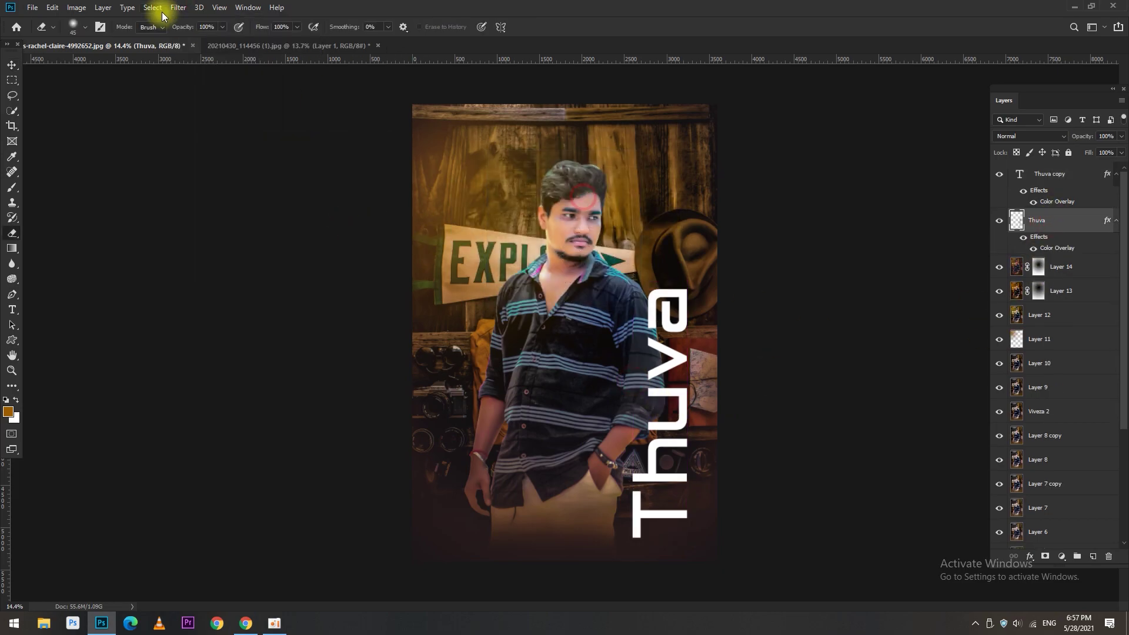
click(178, 7)
click(350, 207)
drag(965, 363, 997, 369)
Step: Apply the motion blur, recolour the overlay cyan, and shift the streak behind the letters
click(1007, 324)
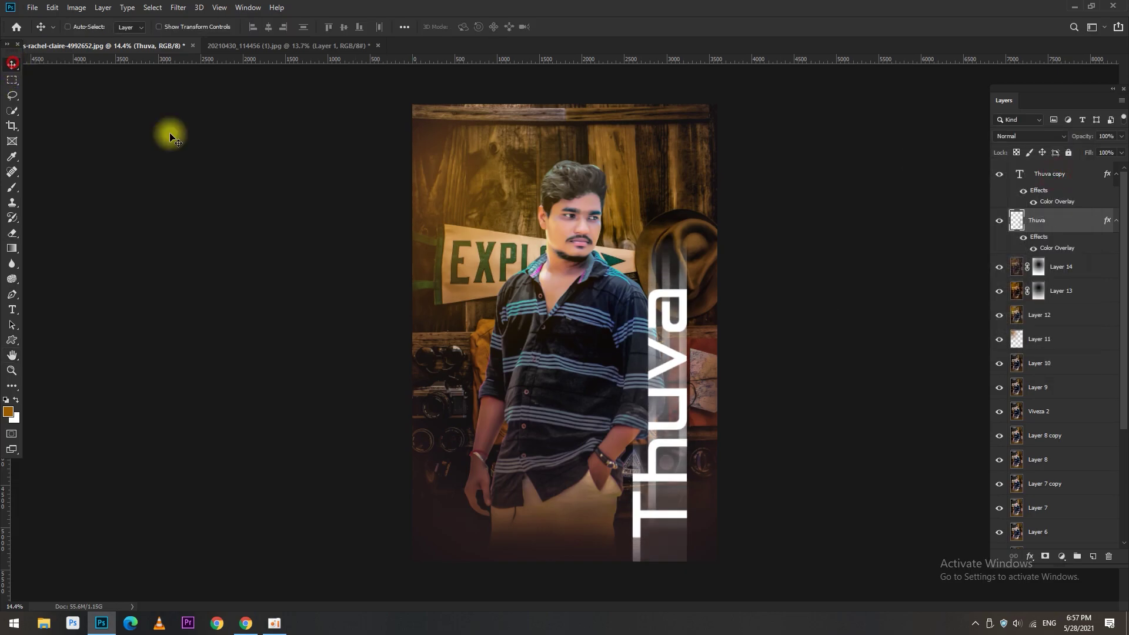
drag(610, 273, 700, 418)
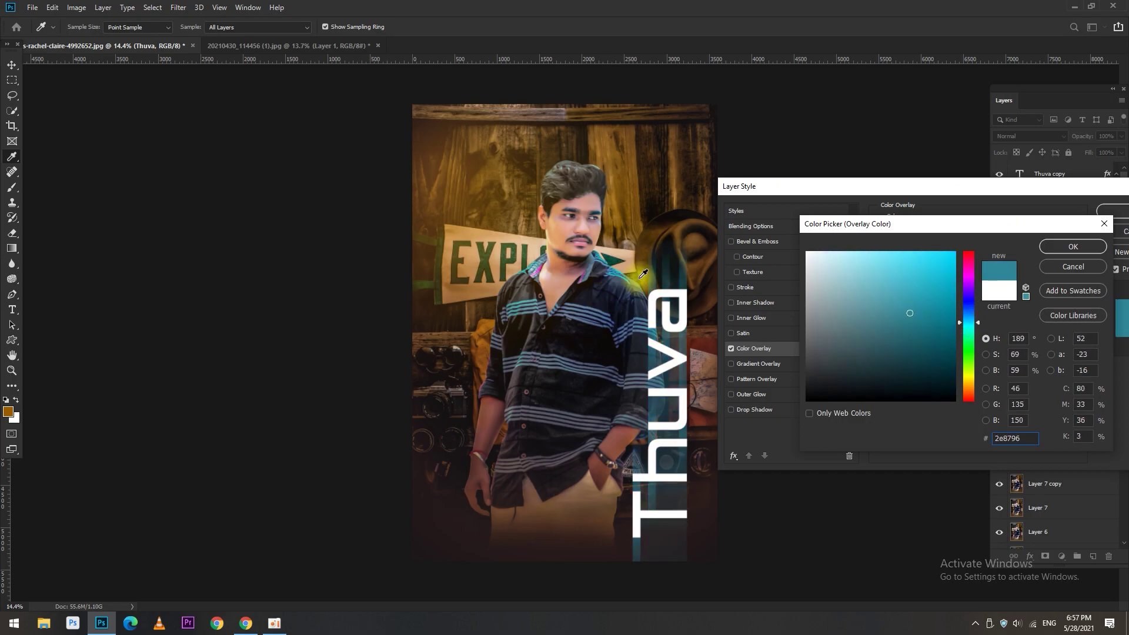
click(921, 303)
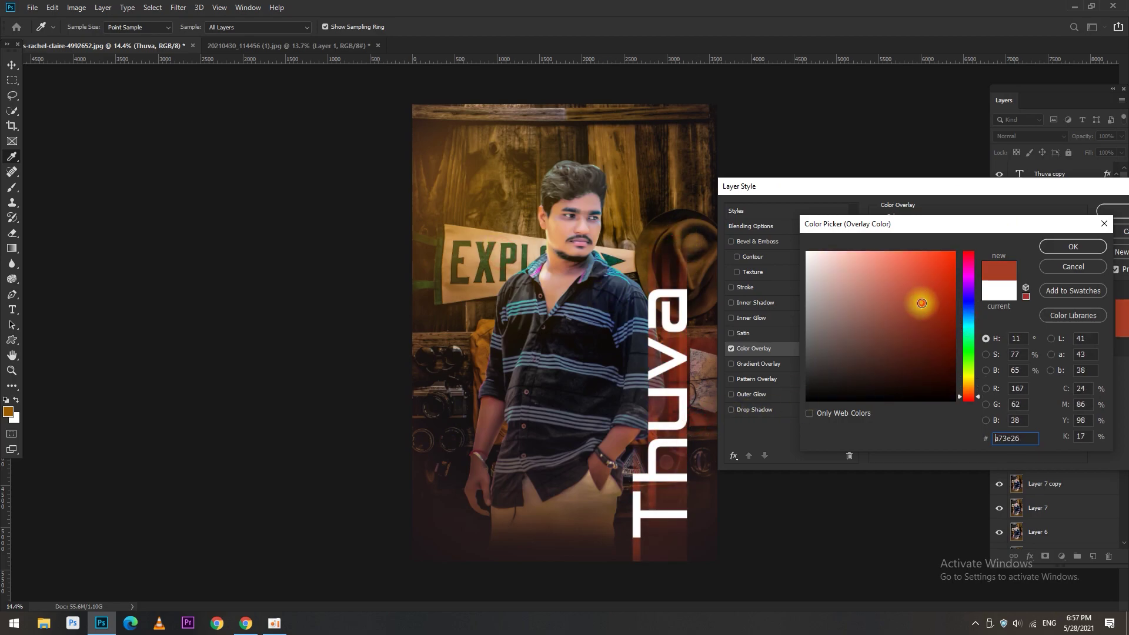
drag(969, 317, 967, 320)
key(Return)
key(Return)
key(v)
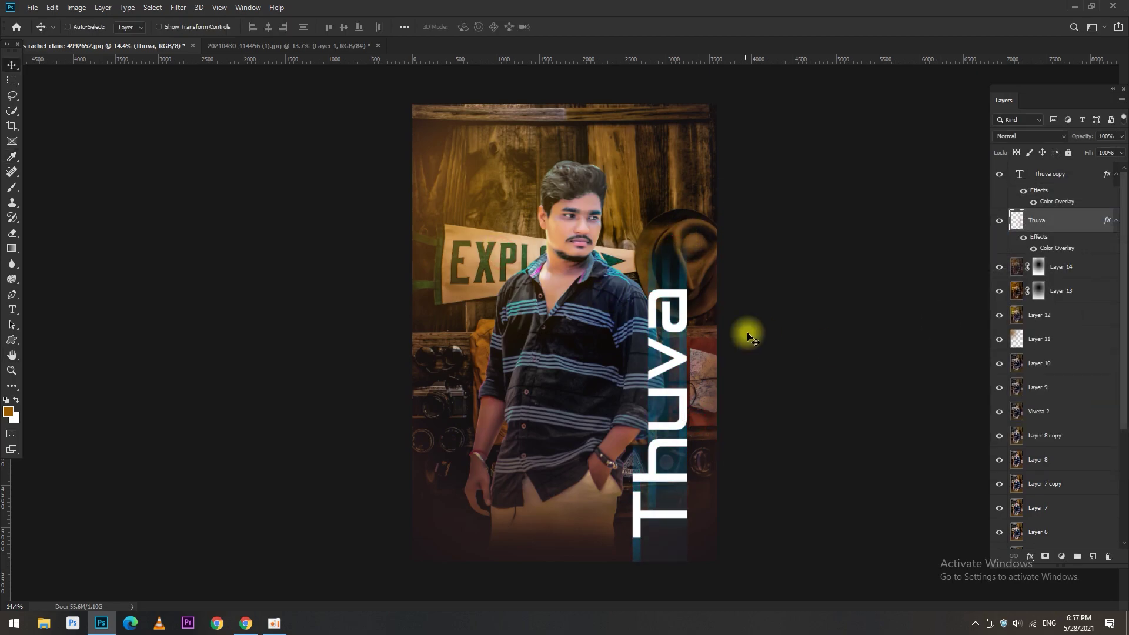
drag(677, 295, 689, 294)
Step: Give the Thuva copy an 8 px black stroke and enlarge it to 119%
double_click(1078, 172)
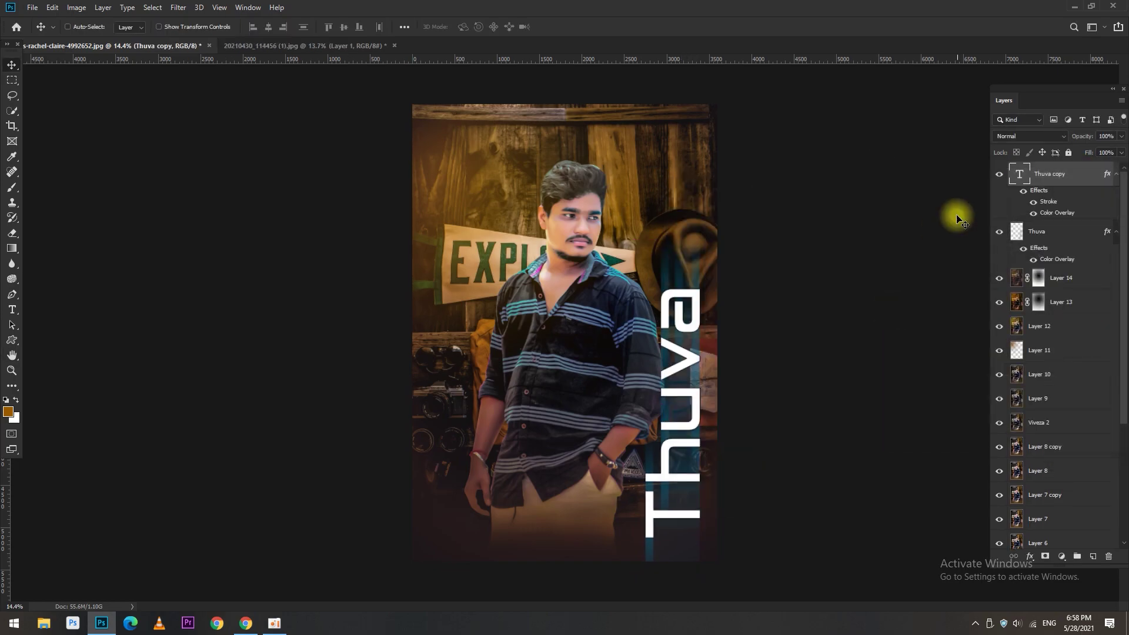
click(710, 274)
drag(764, 171, 864, 170)
click(955, 301)
key(Return)
key(Return)
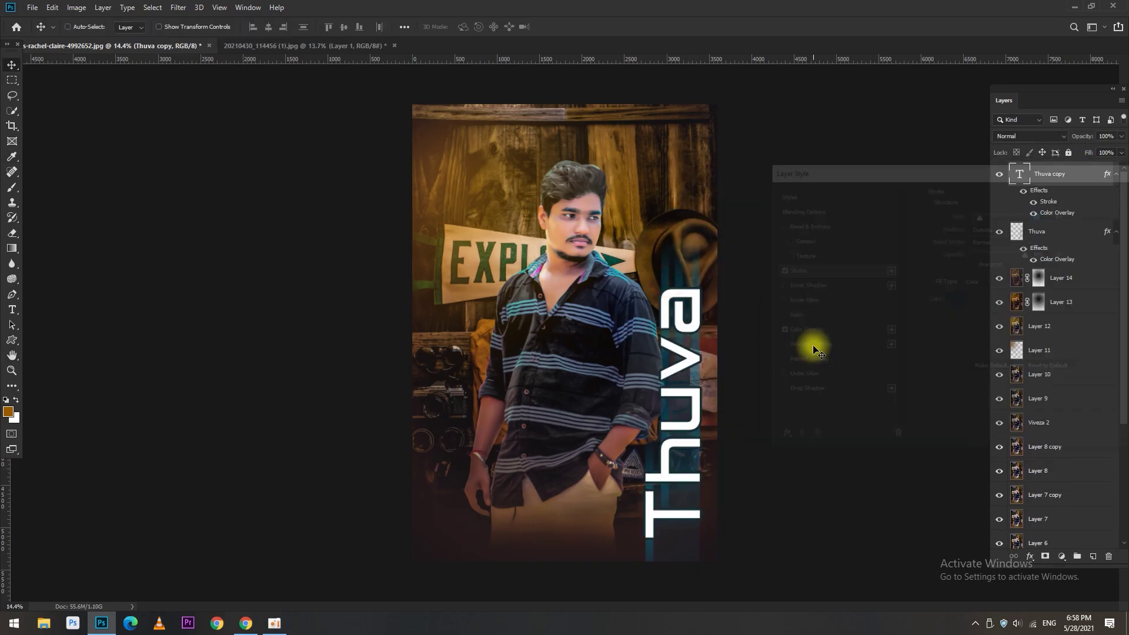
key(ctrl+t)
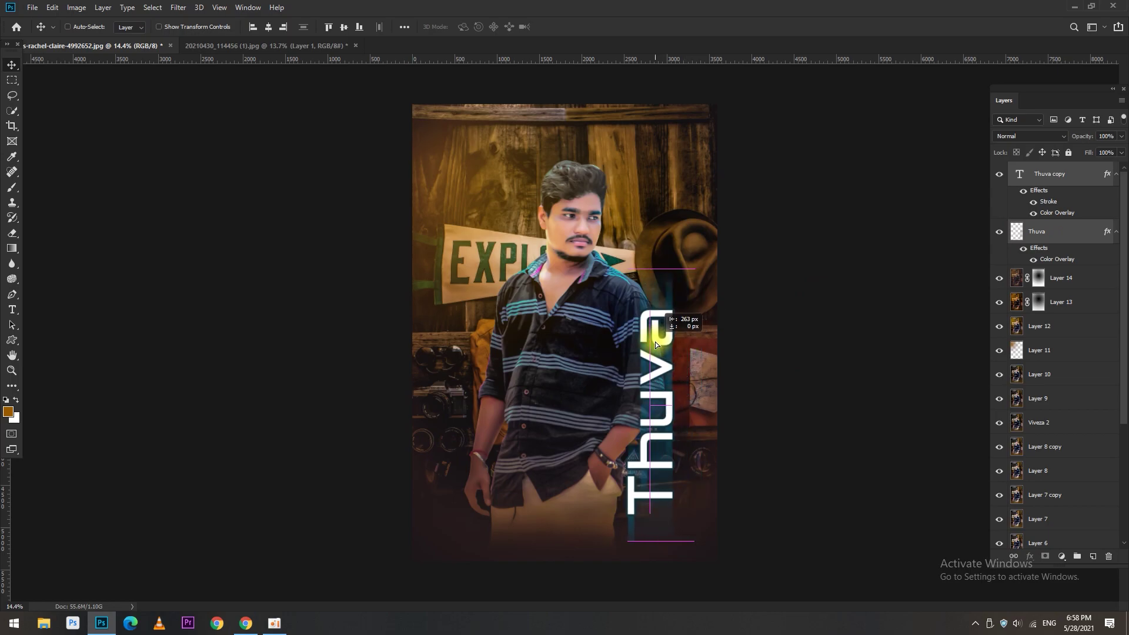
drag(691, 379, 679, 351)
key(Return)
Step: Merge the text layers and blend them in Vivid Light at 50% opacity
key(ctrl+e)
key(5)
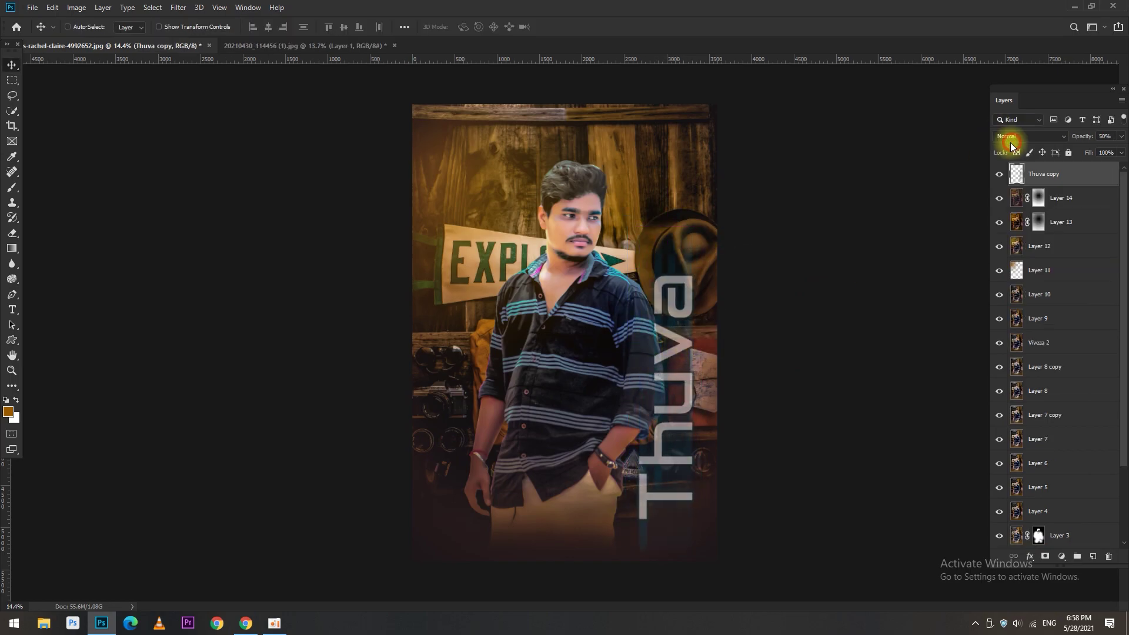
key(Down)
key(Down)
key(Down)
key(Down)
key(Down)
key(Down)
key(Down)
key(Down)
key(Down)
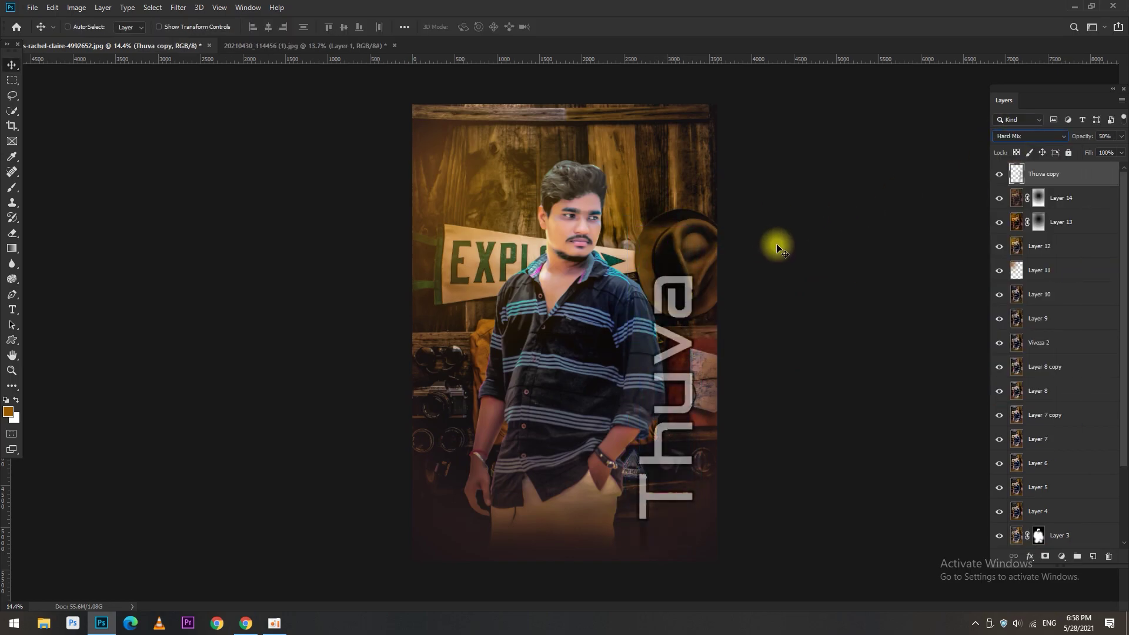
key(Down)
key(Down)
key(Down)
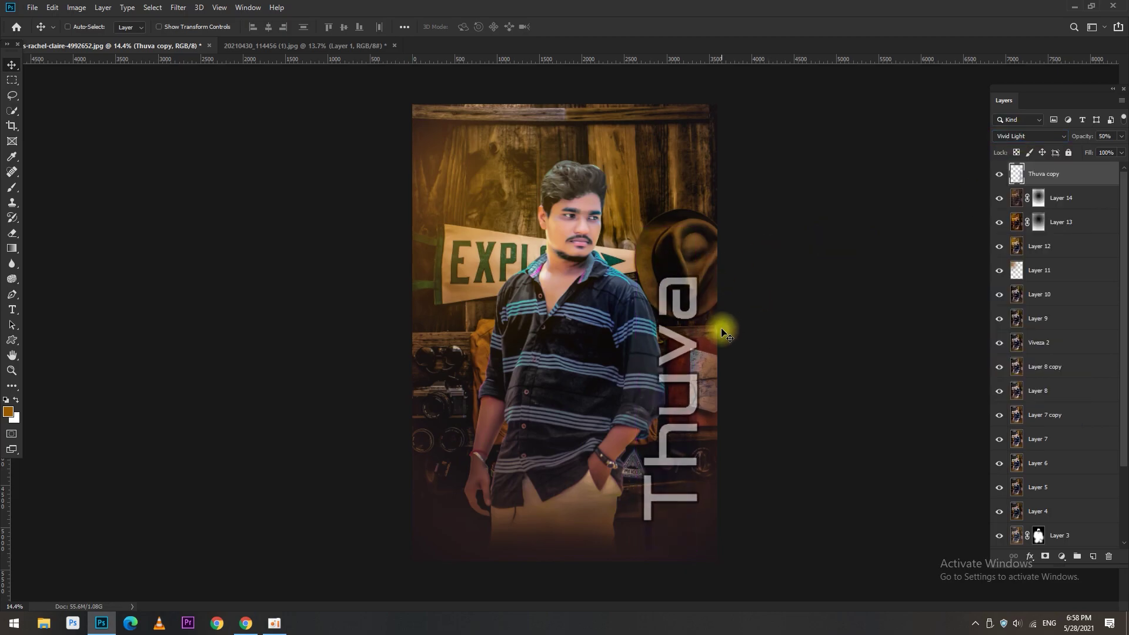
alt+scroll(529, 288, down, 3)
alt+scroll(536, 286, down, 2)
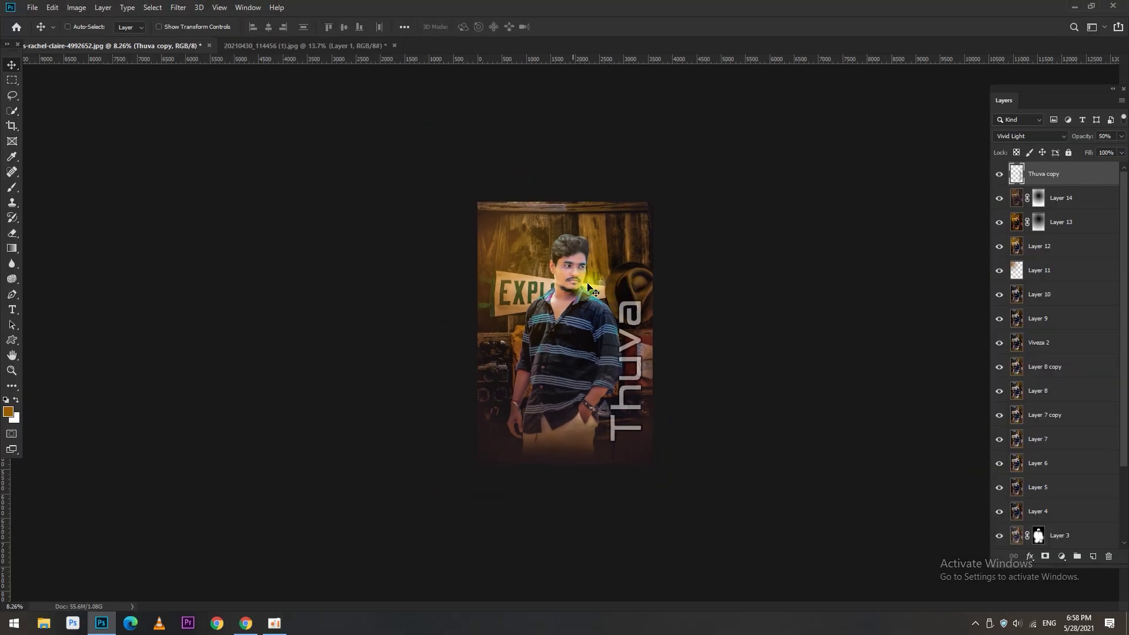
Step: Extend the canvas left and place the original photo there, enlarged to fill it
drag(456, 321, 403, 335)
key(Return)
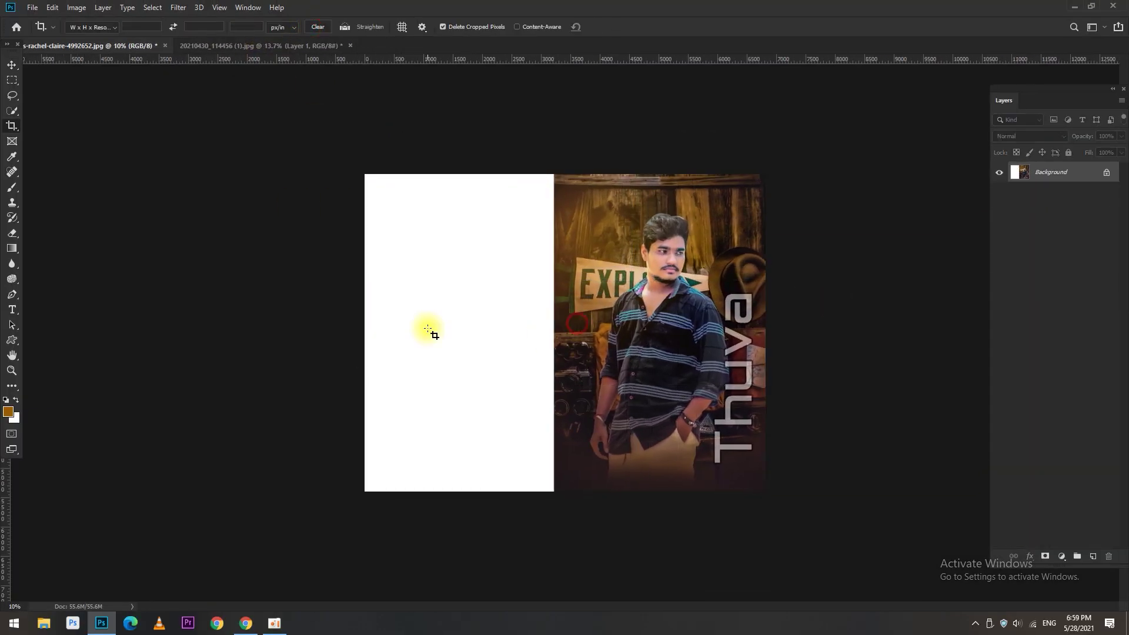
click(258, 45)
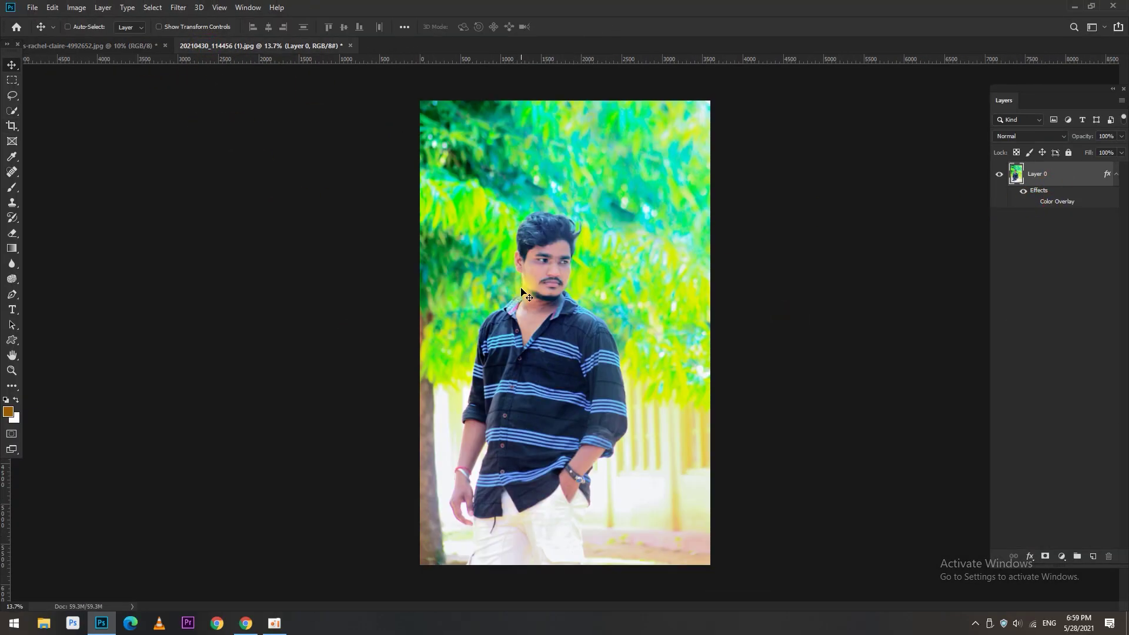
mouse_move(521, 291)
mouse_down()
mouse_move(139, 35)
mouse_move(497, 336)
mouse_up()
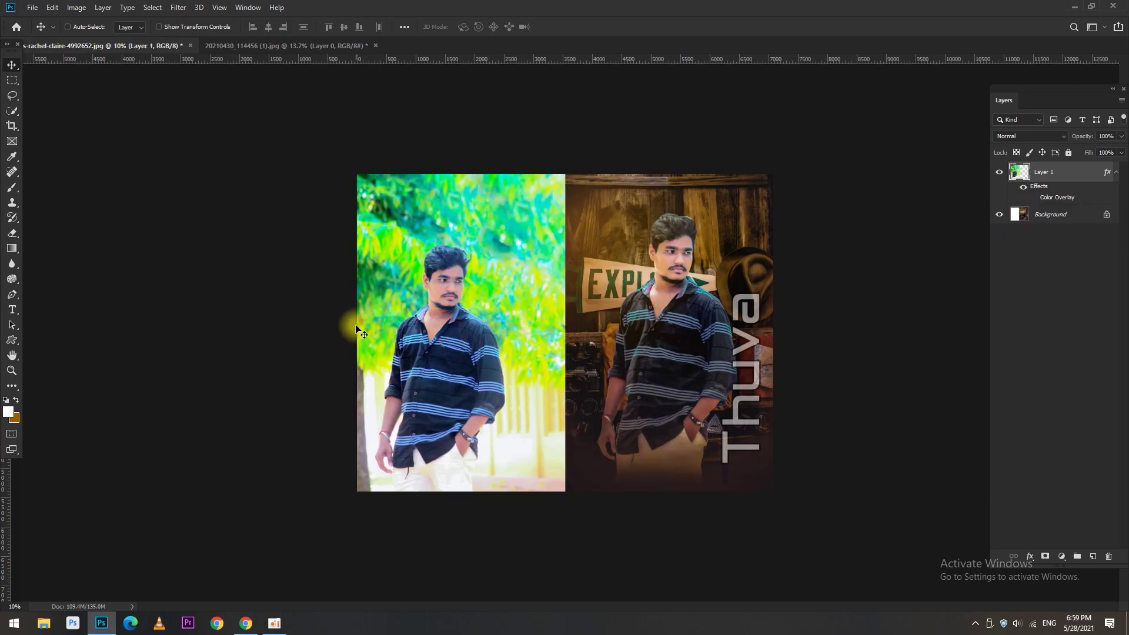
key(ctrl+t)
drag(565, 174, 602, 141)
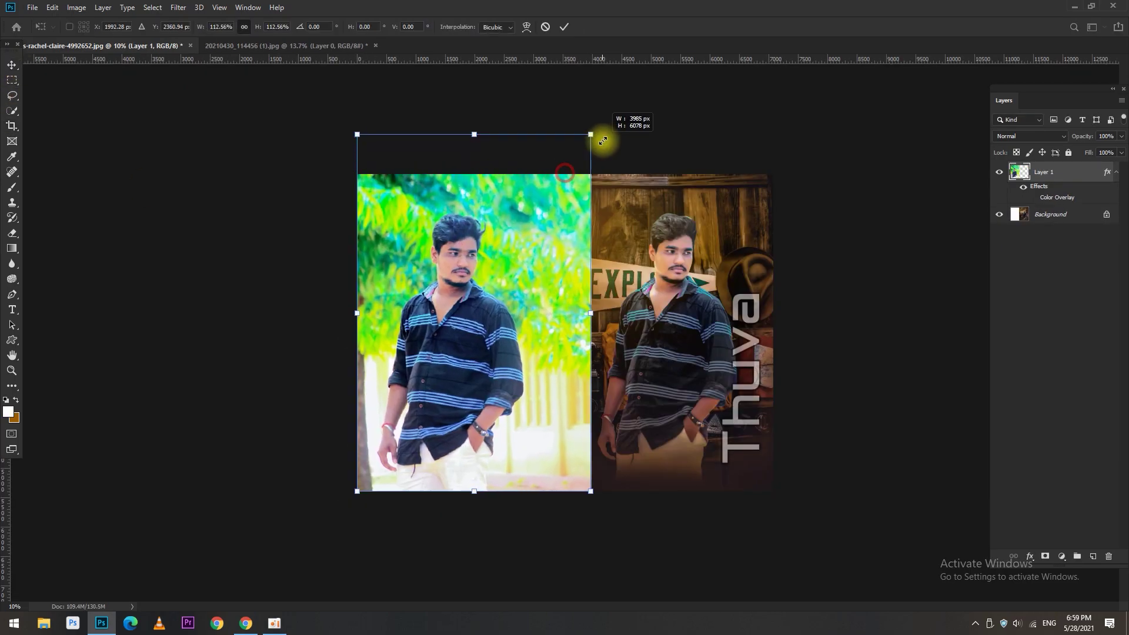
key(Return)
Step: Compare with the original photo layer toggled, then view the before-and-after full screen
click(999, 172)
key(ctrl+j)
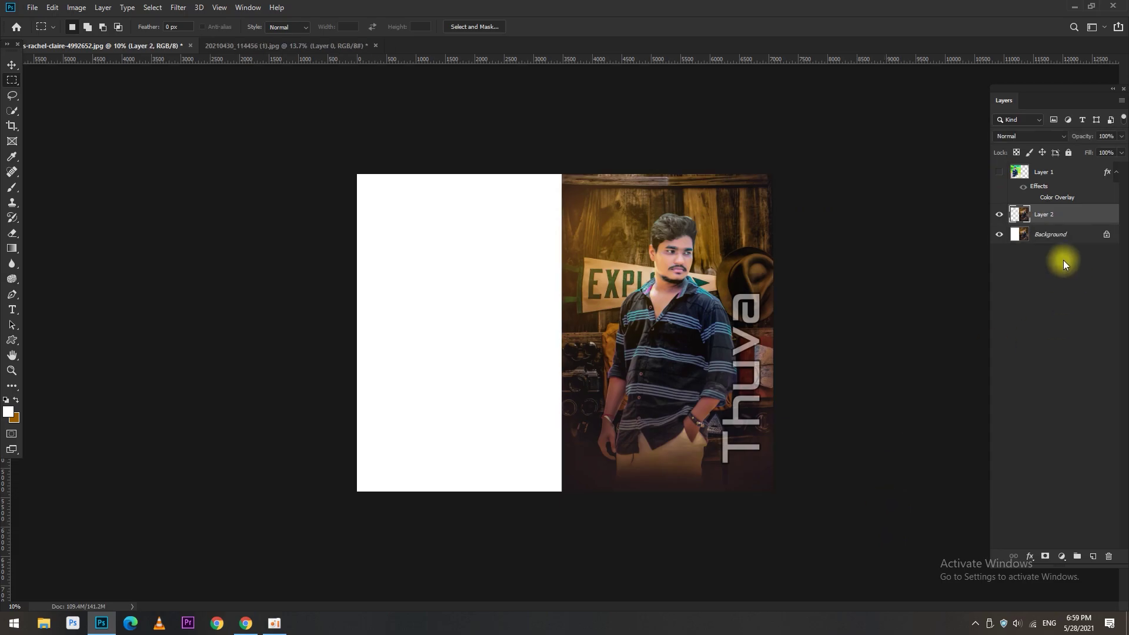
click(999, 171)
key(ctrl+0)
key(f)
key(f)
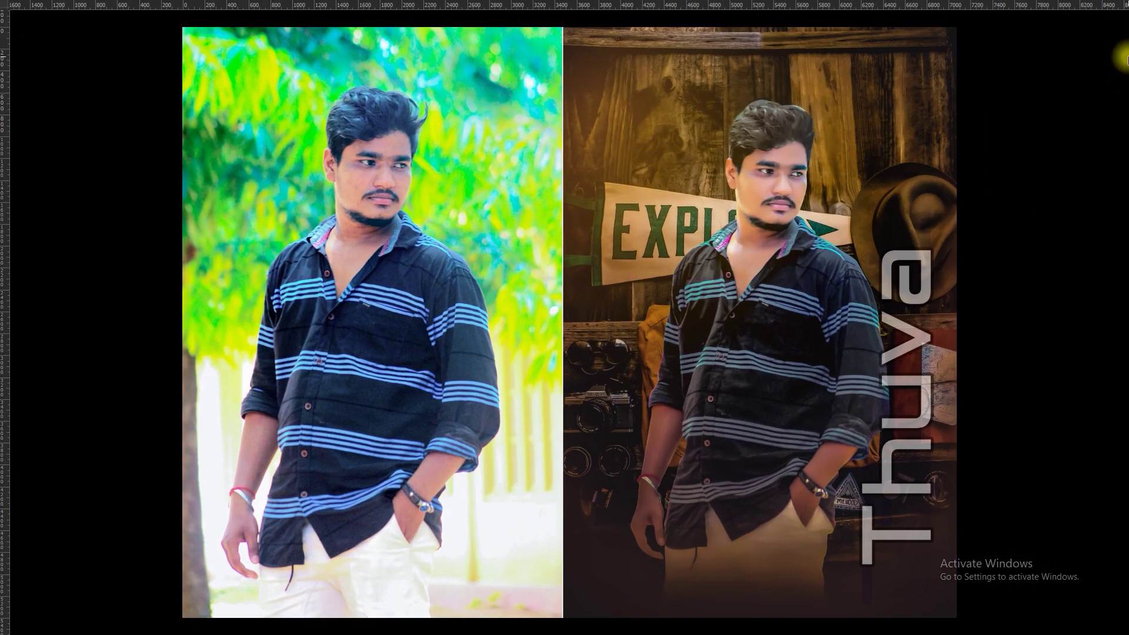